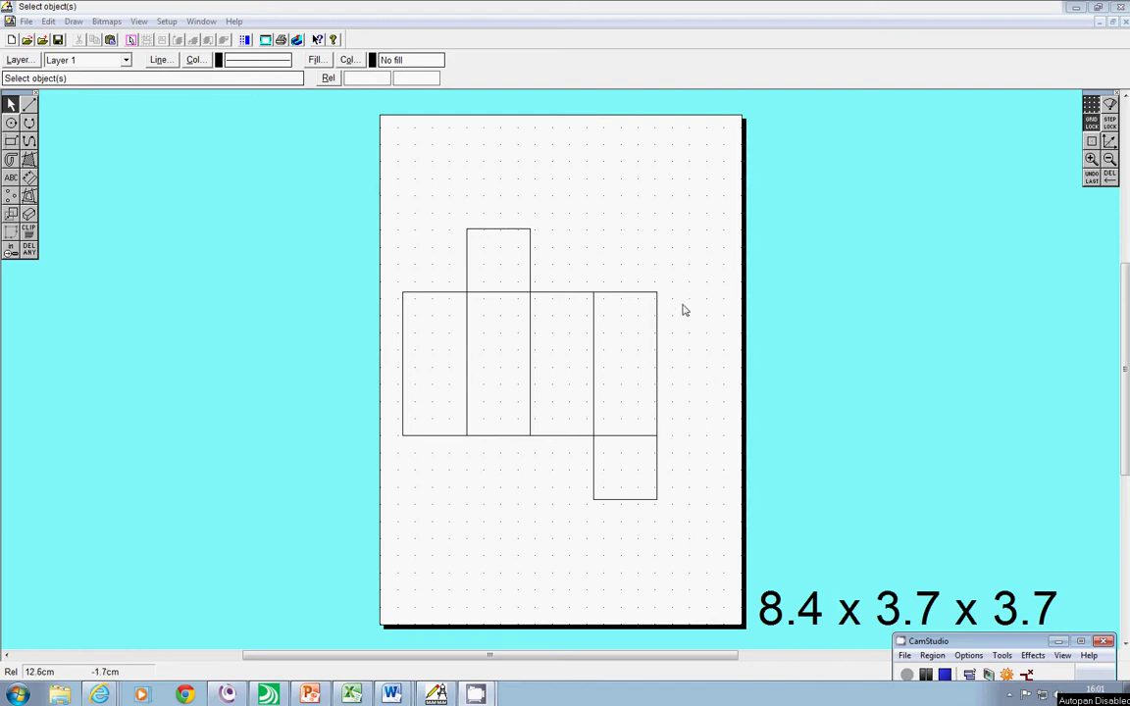
- Draw a narrow glue tab rectangle along the right edge of the rightmost panel
left_click(11, 141)
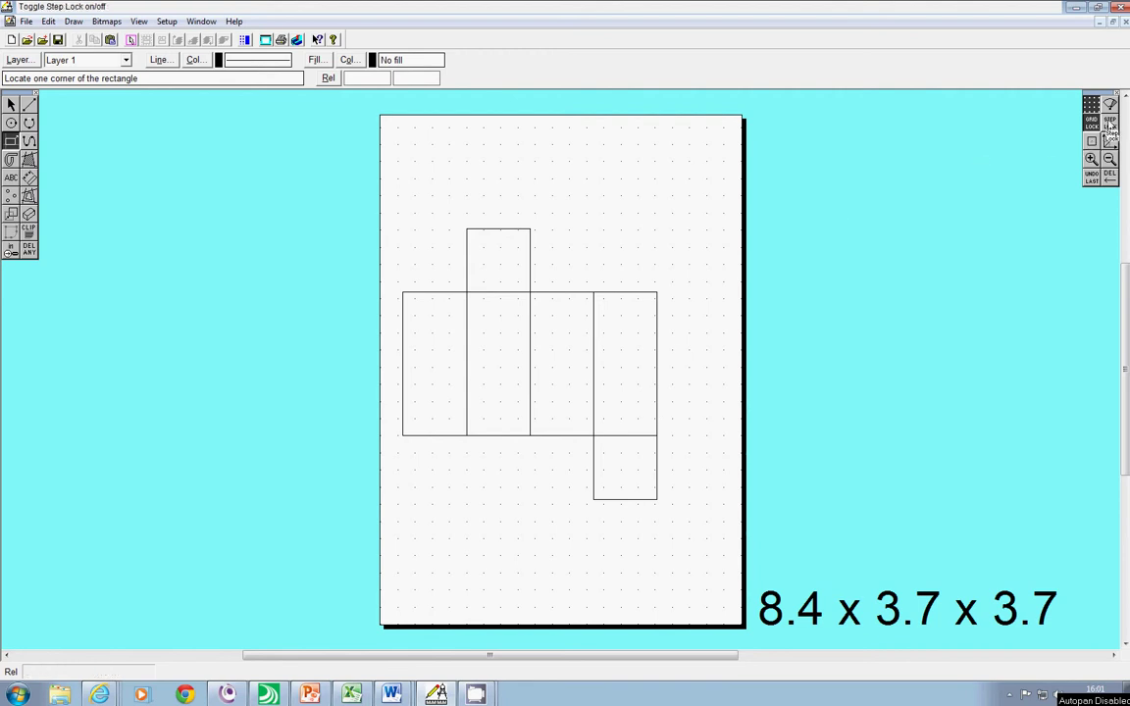
left_click(657, 293)
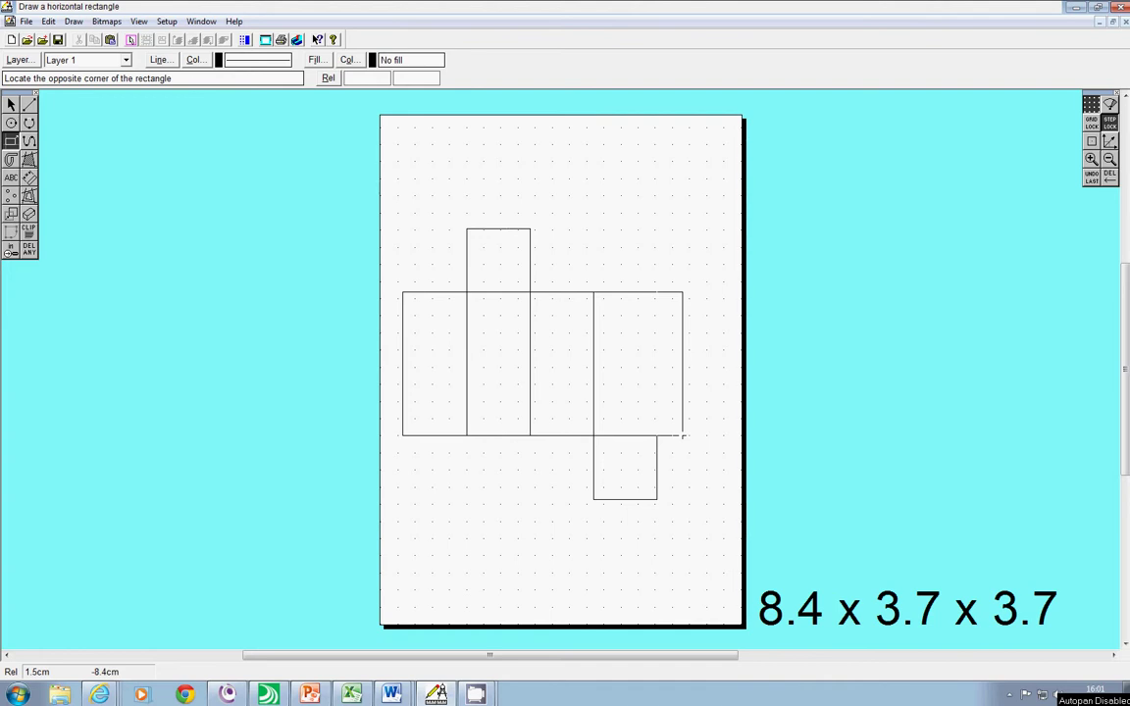
left_click(683, 434)
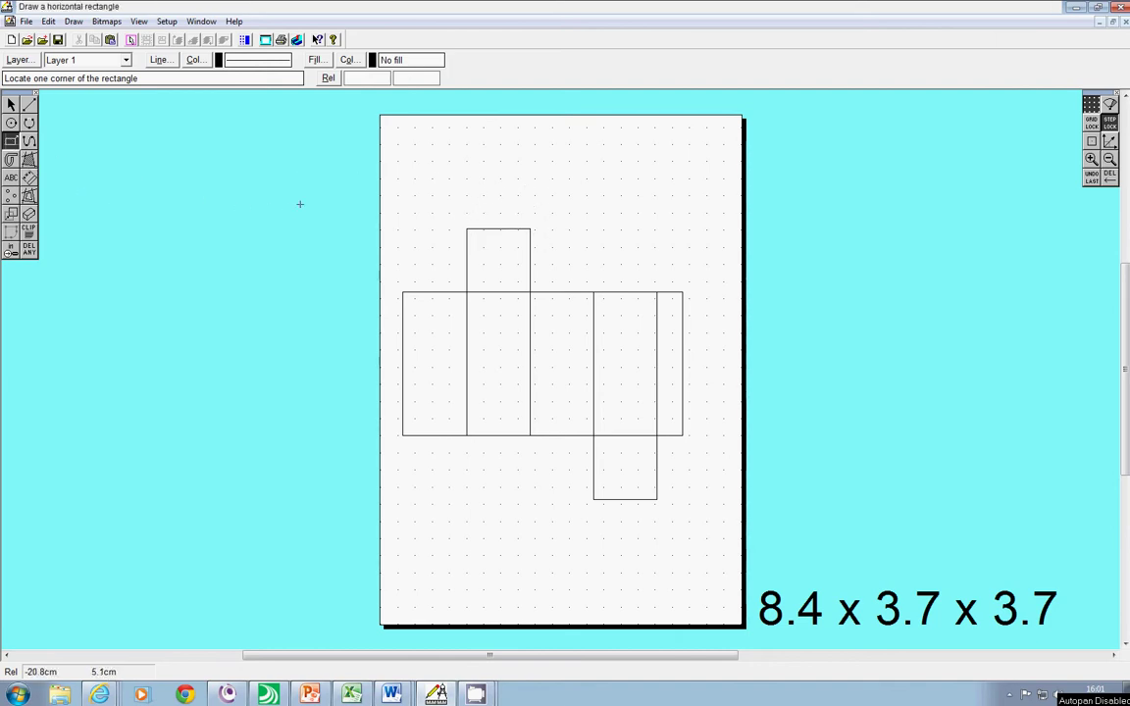
- Draw a shallow tuck flap rectangle across the top of the top lid panel
left_click(466, 229)
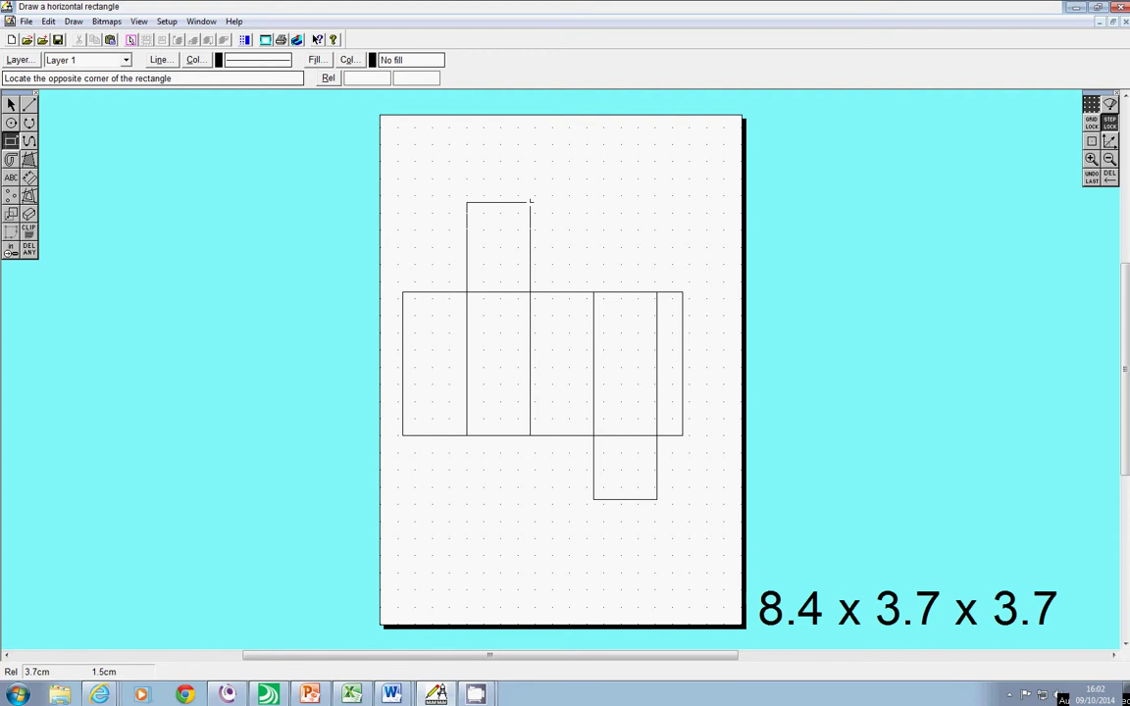
left_click(530, 201)
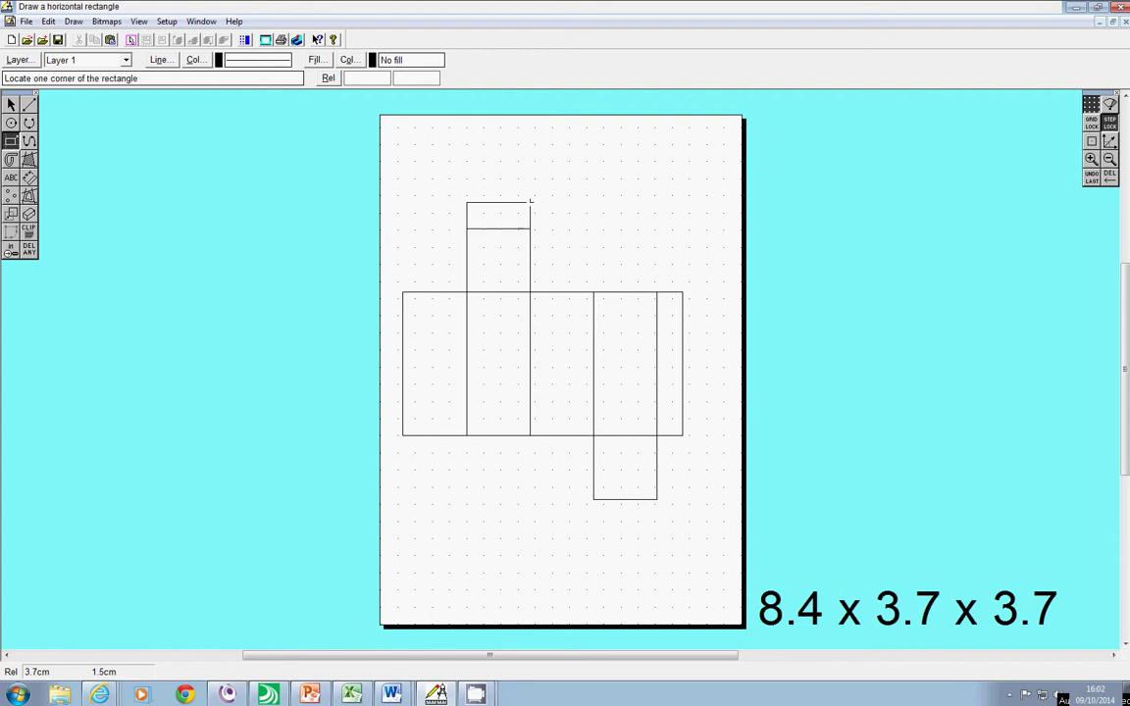
- Choose the Fillet tool from the Arcs flyout and enter a new fillet radius
left_click(30, 123)
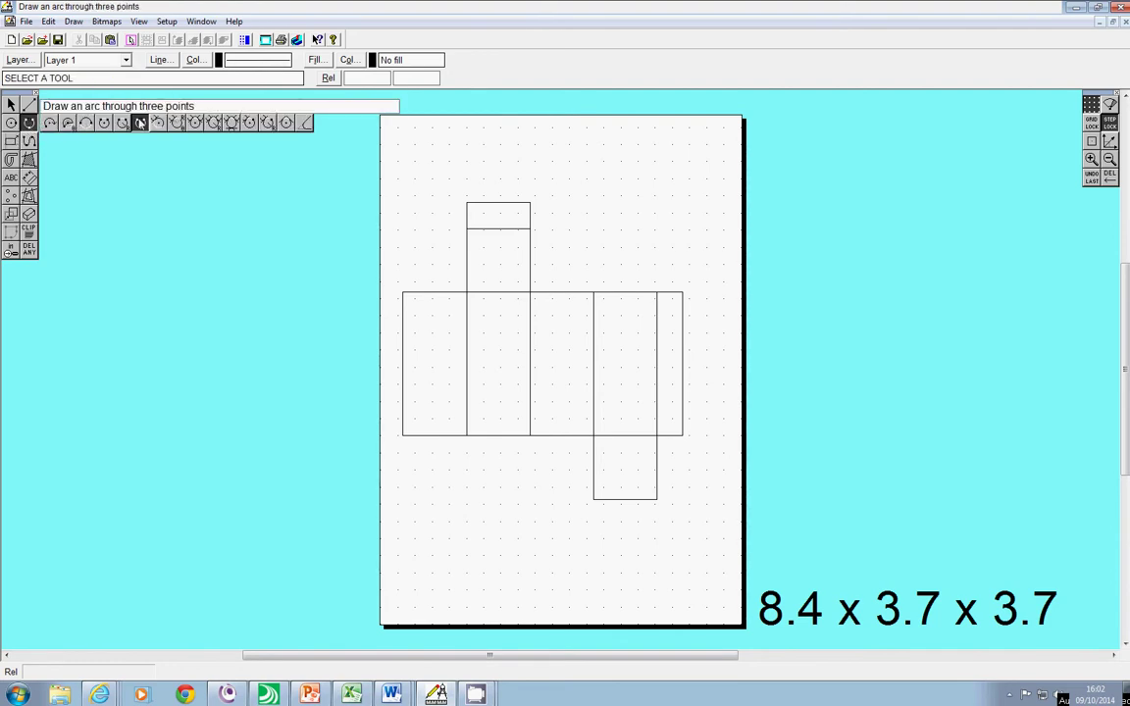
left_click(305, 124)
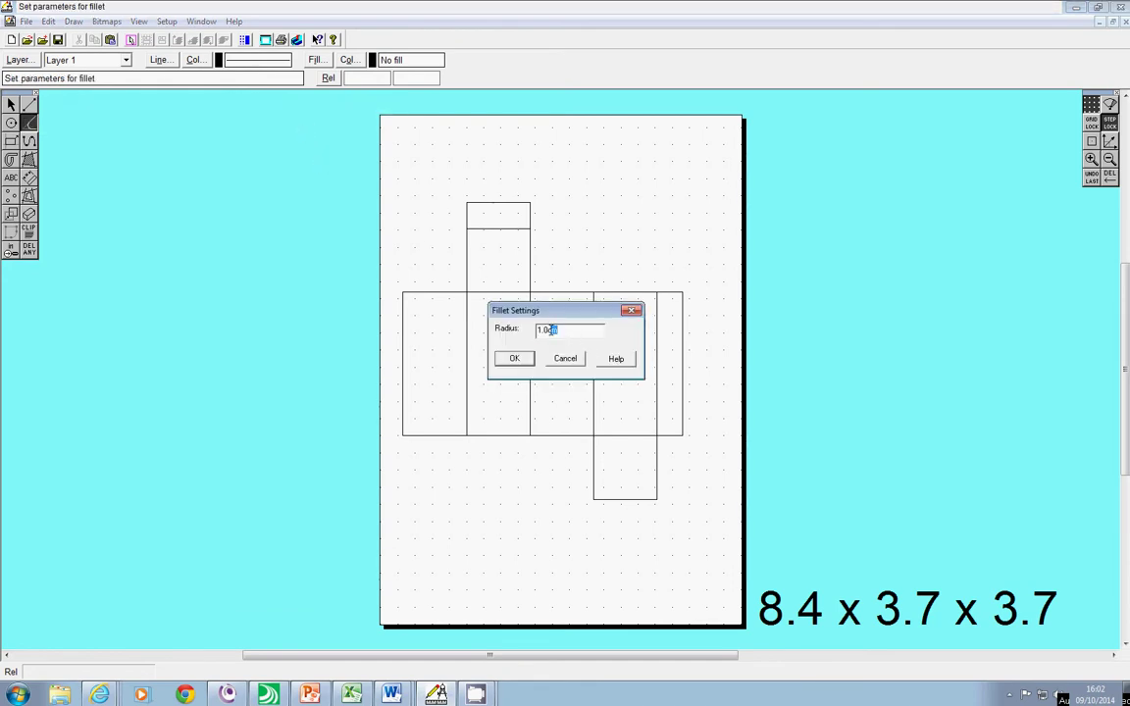
left_click_drag(552, 331, 529, 330)
key("BackSpace")
left_click(514, 358)
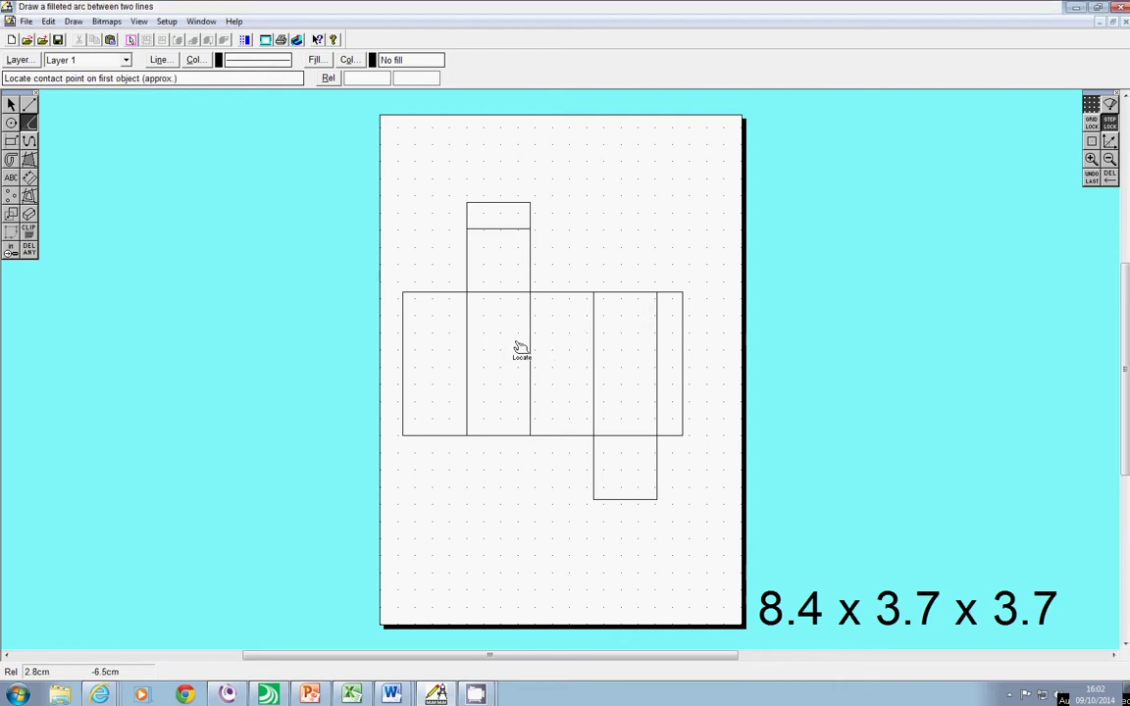
- Round the tuck flap's top-left and top-right corners
left_click(470, 212)
left_click(503, 214)
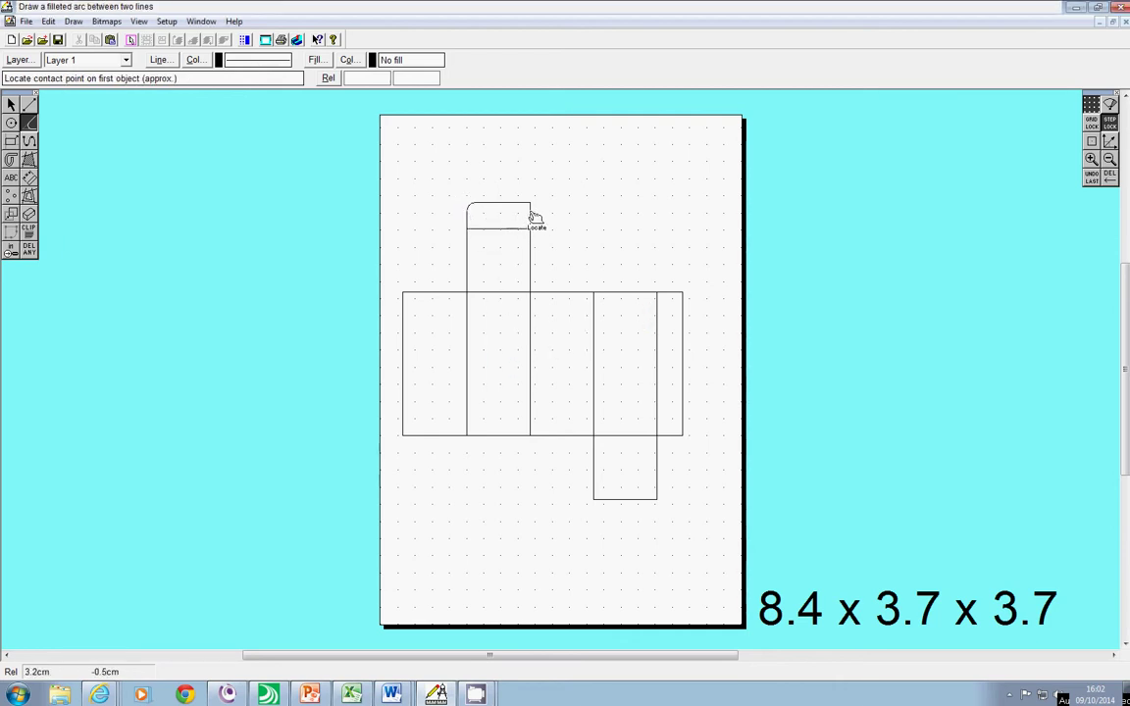
left_click(524, 206)
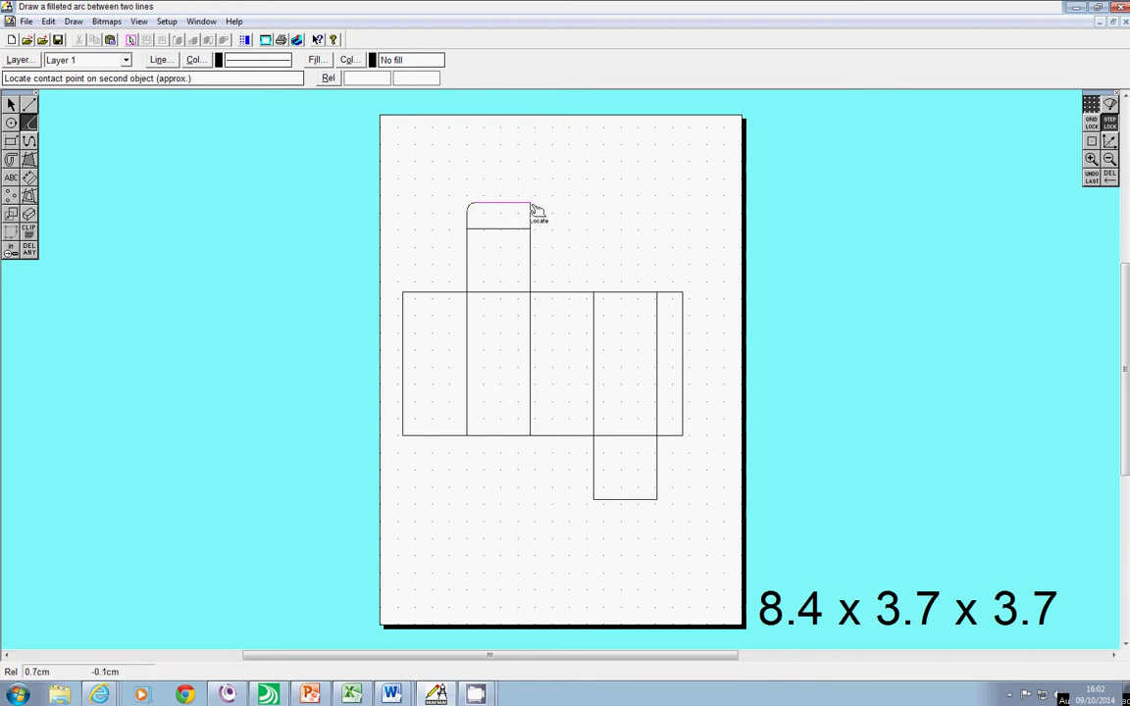
left_click(531, 218)
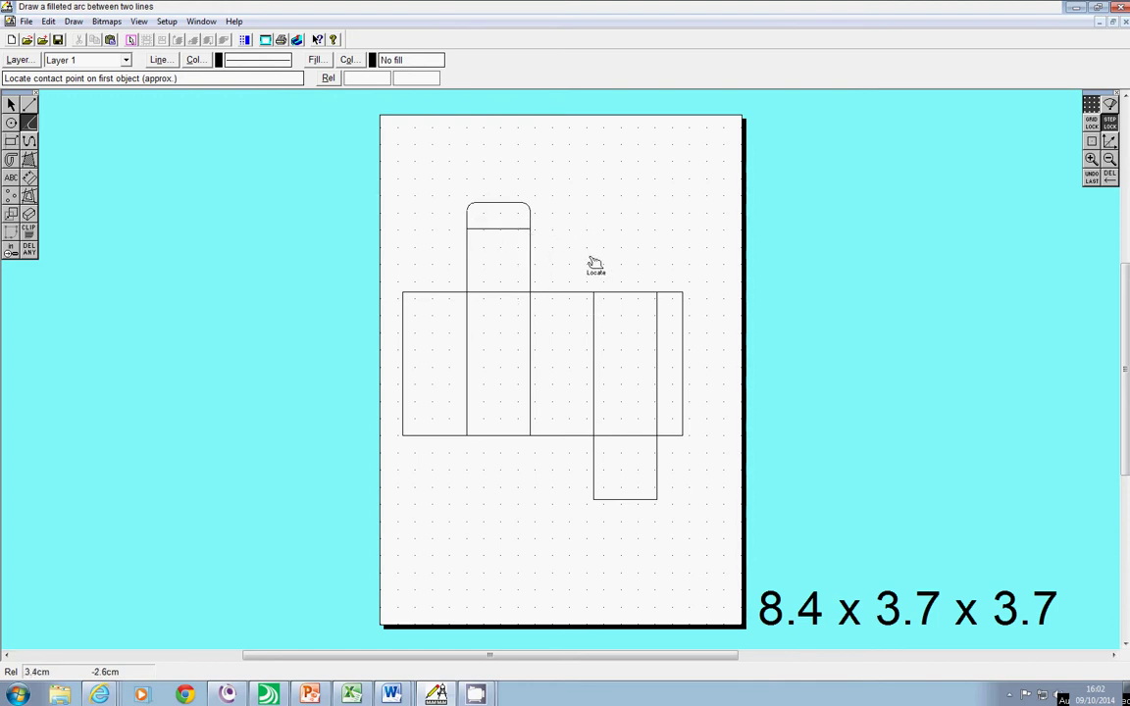
- Zoom in and draw short angled notch lines at the right and left ends of the flap crease
left_click(1090, 159)
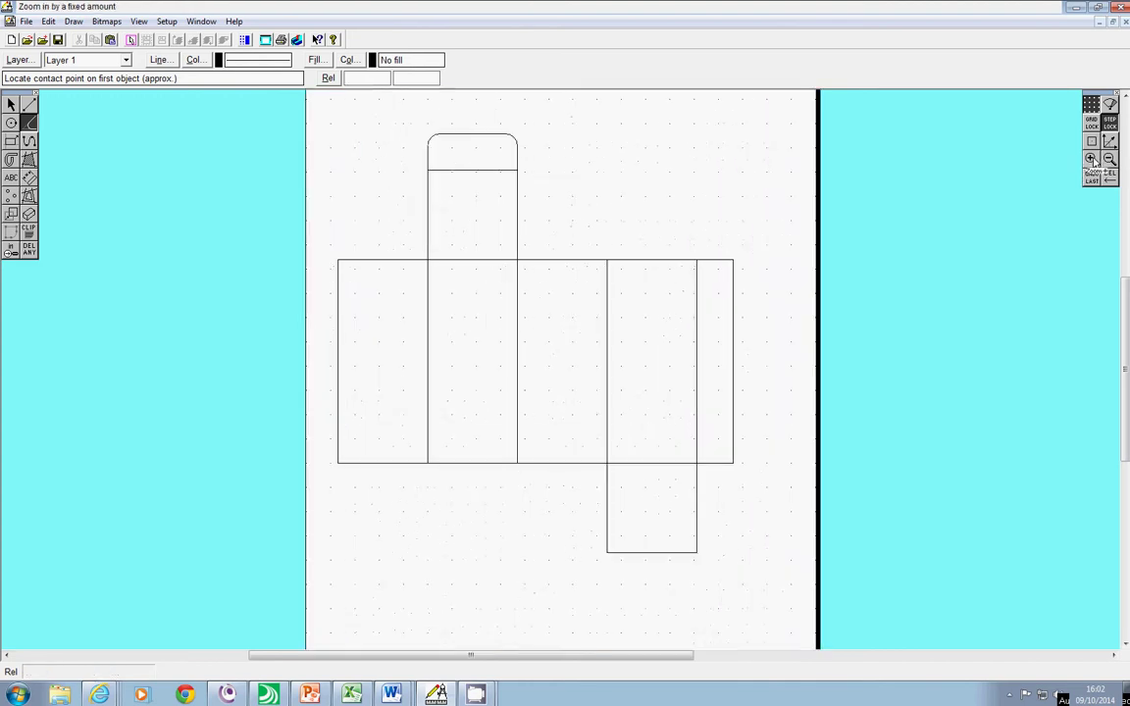
left_click(1090, 159)
left_click(1090, 159)
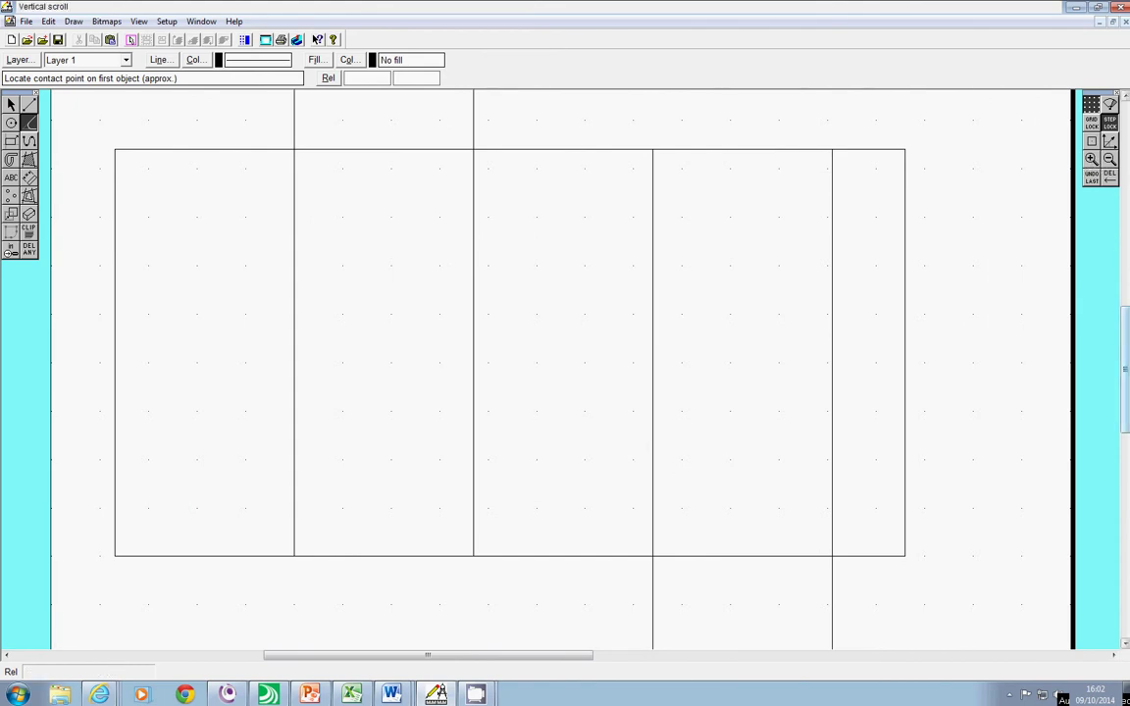
left_click_drag(1122, 353, 1121, 274)
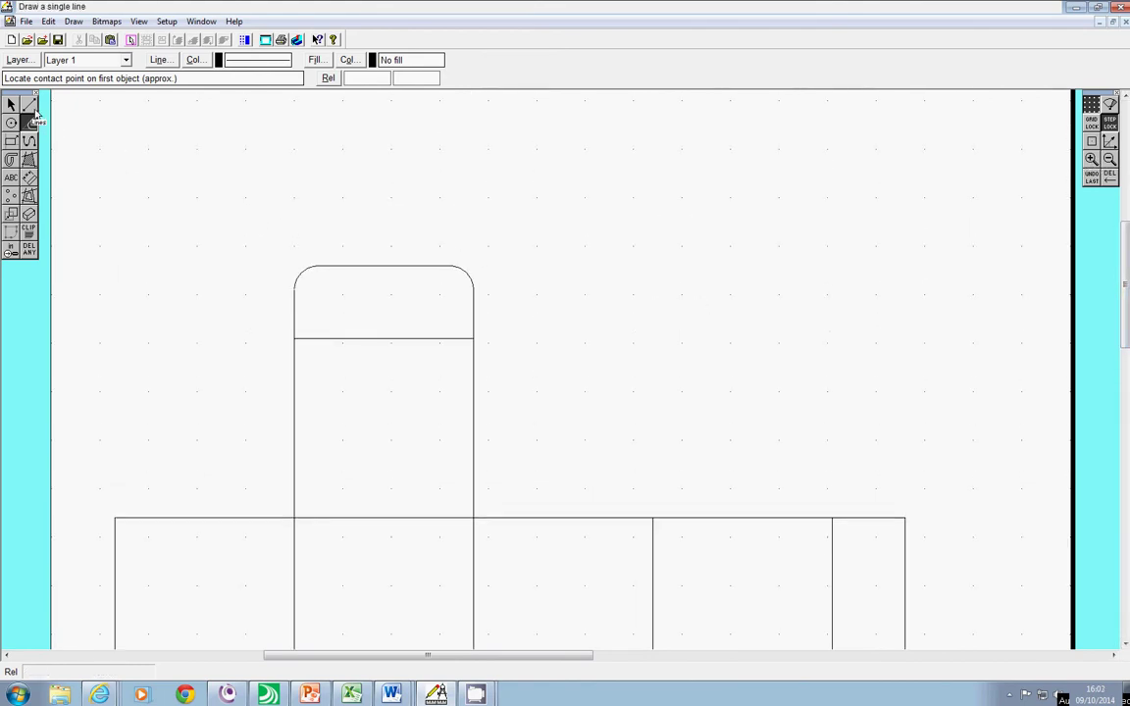
left_click(28, 104)
left_click(473, 339)
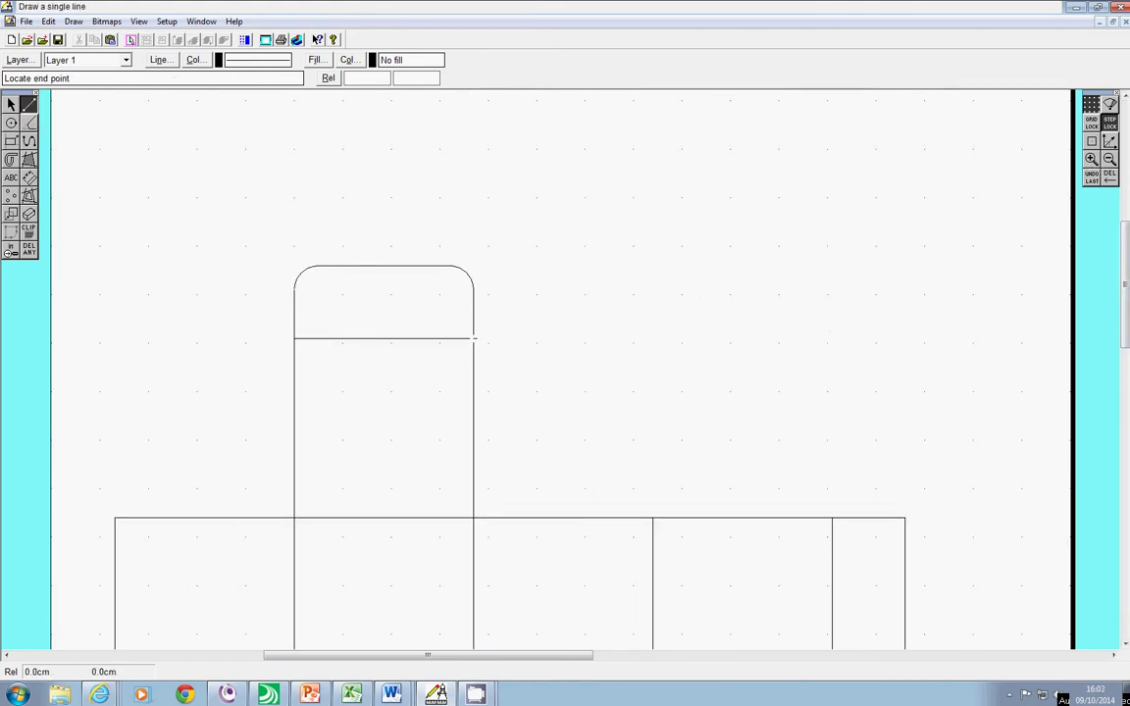
left_click(474, 335)
left_click(474, 334)
left_click(424, 338)
left_click(294, 337)
left_click(341, 338)
- Select the rounded tuck flap, duplicate it, and flip the copy upside down
left_click(28, 250)
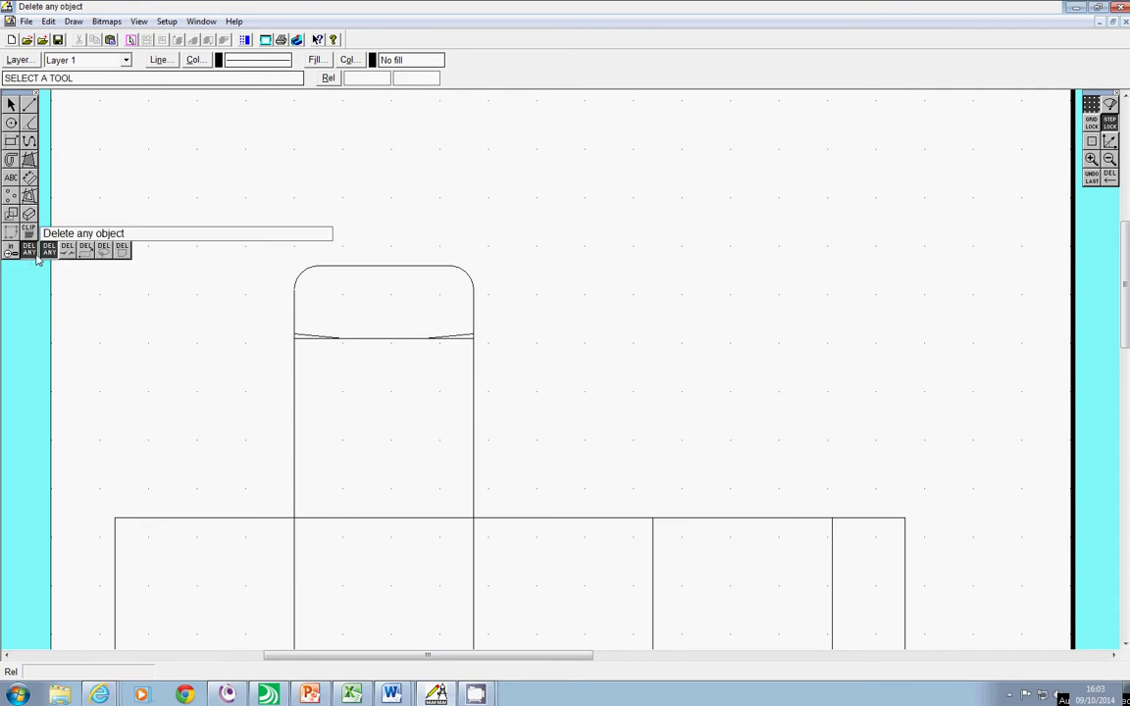
left_click(69, 251)
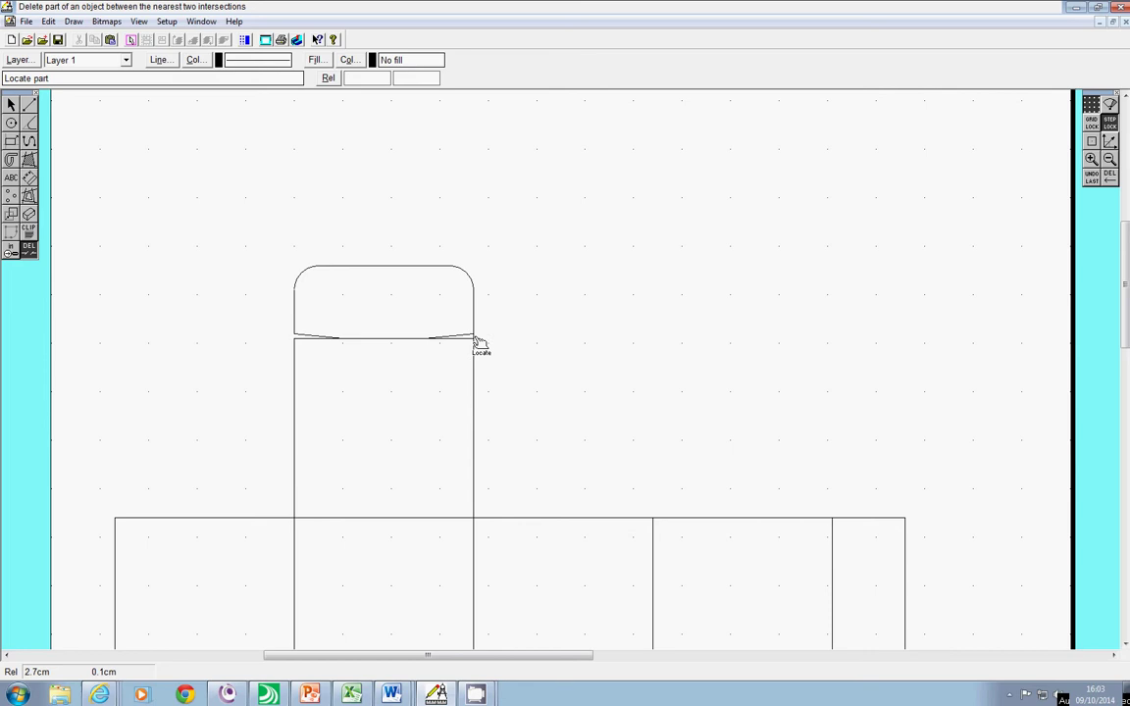
left_click(12, 103)
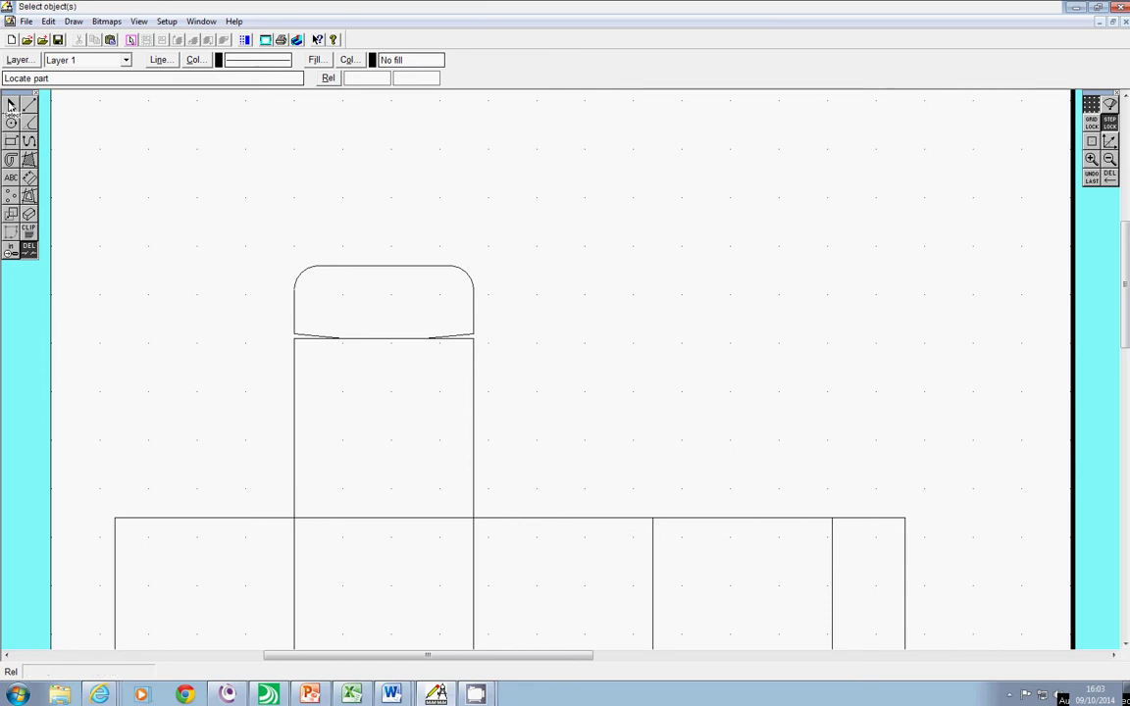
left_click_drag(218, 233, 500, 348)
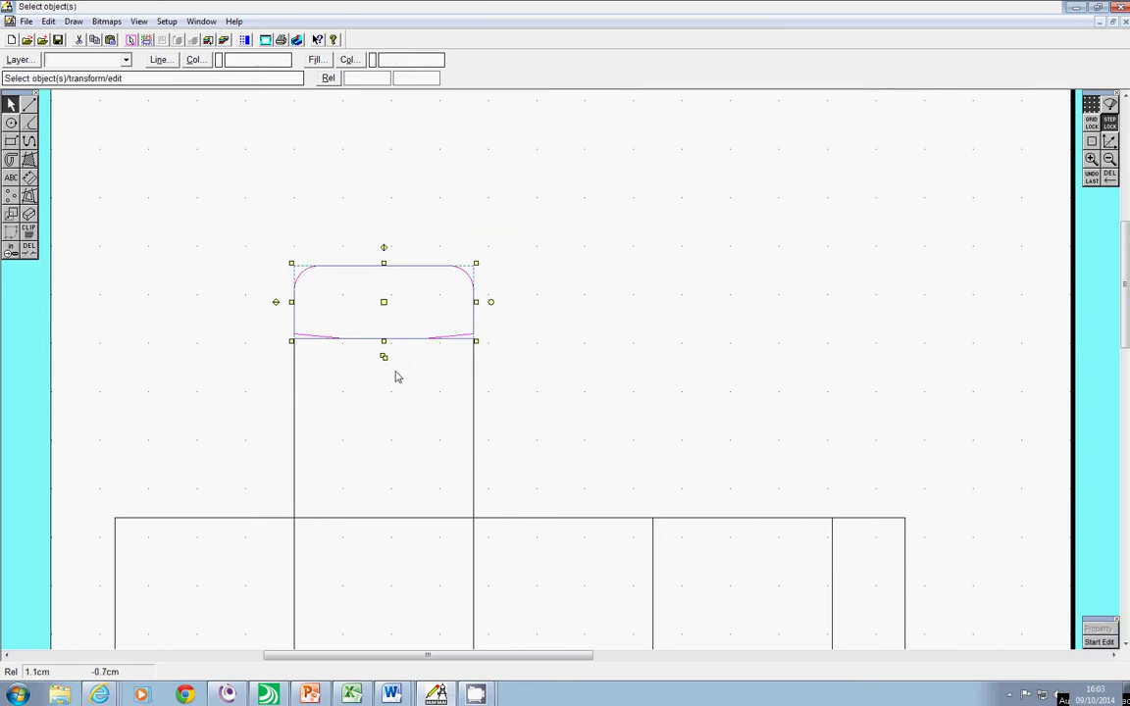
left_click(383, 357)
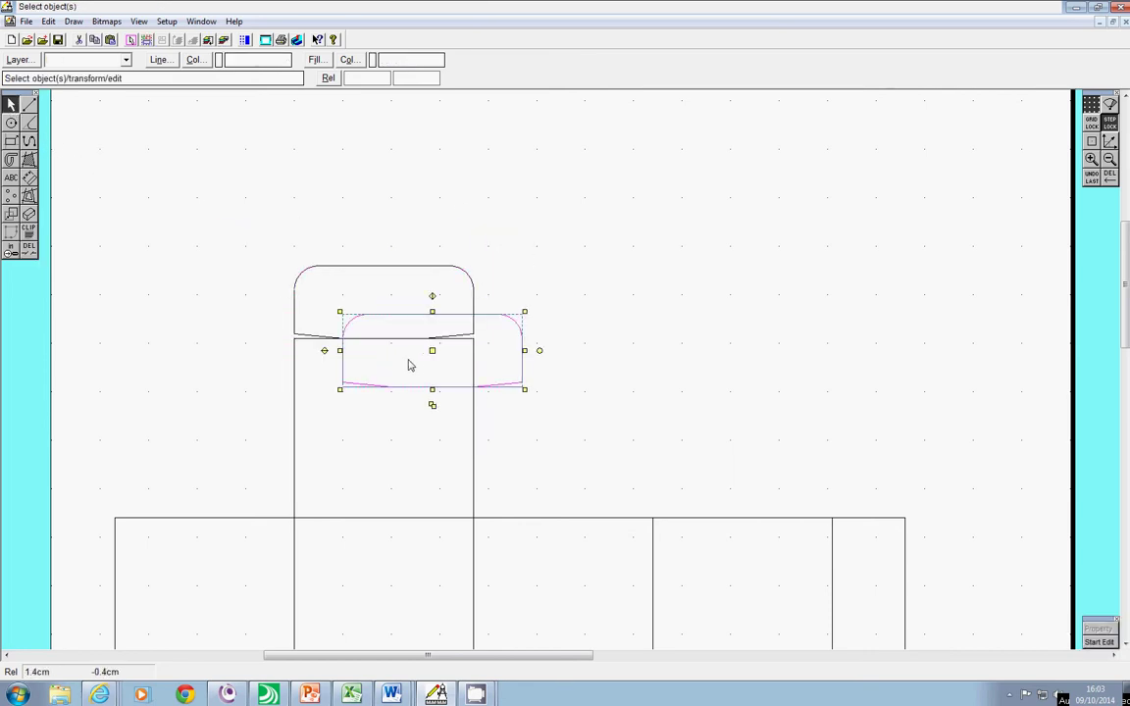
left_click(324, 350)
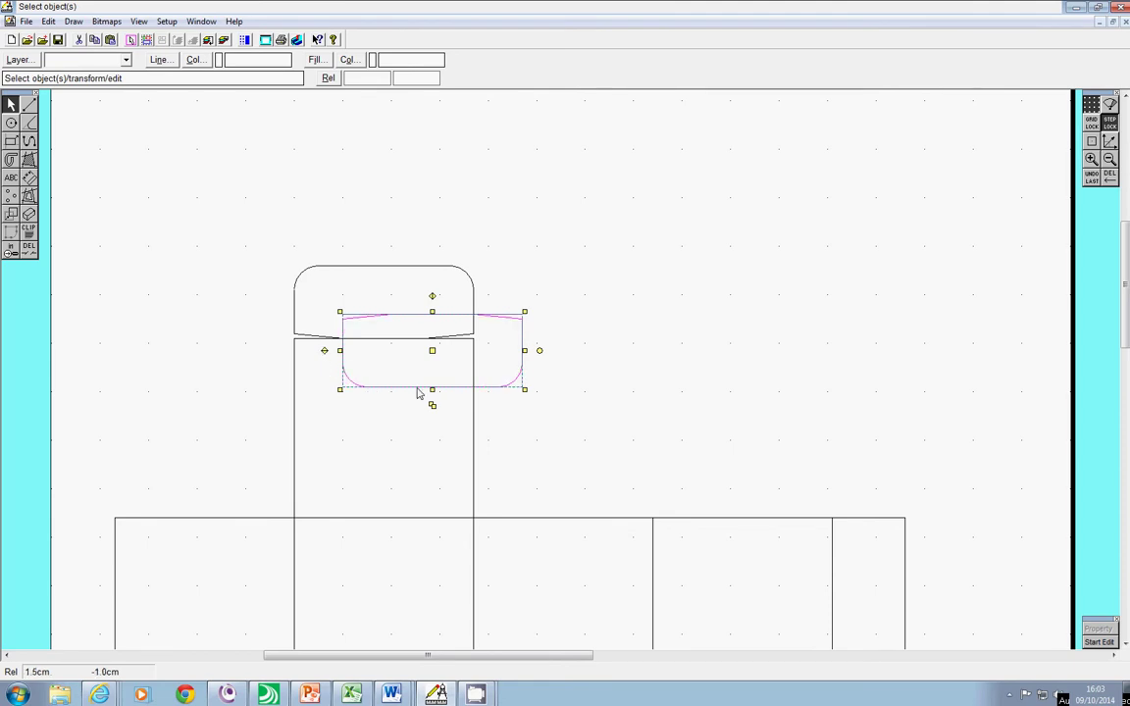
- Place the flipped rounded lid flap below the bottom panel
left_click_drag(432, 351, 441, 356)
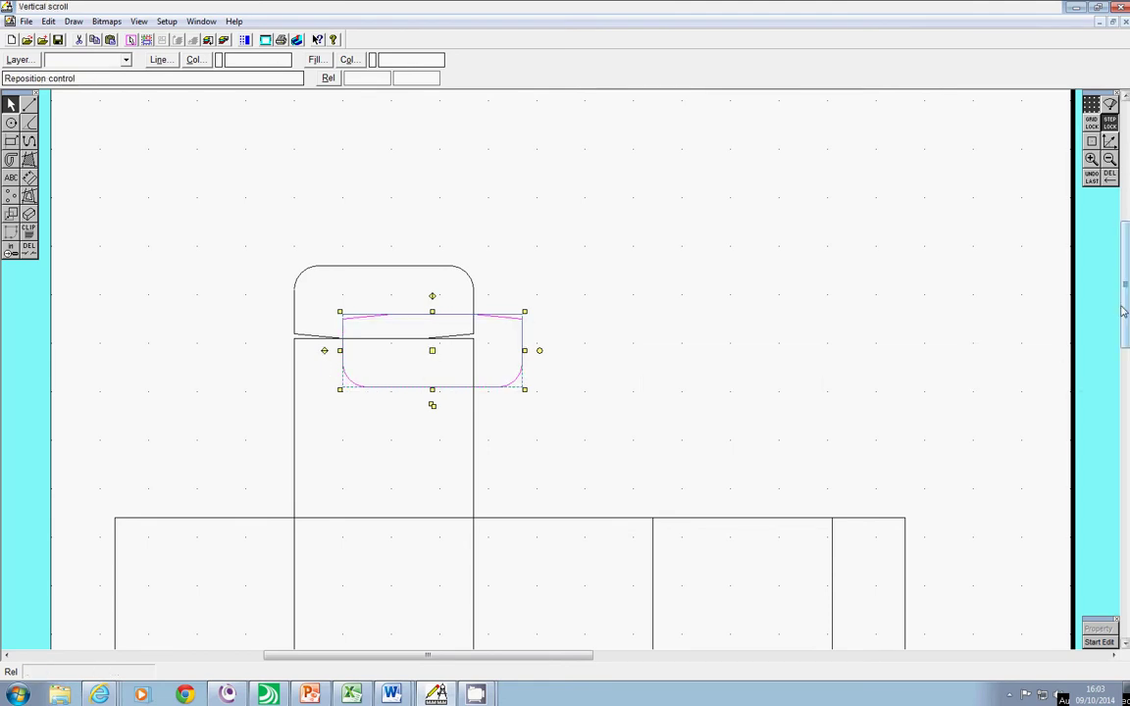
left_click_drag(1125, 318, 1126, 464)
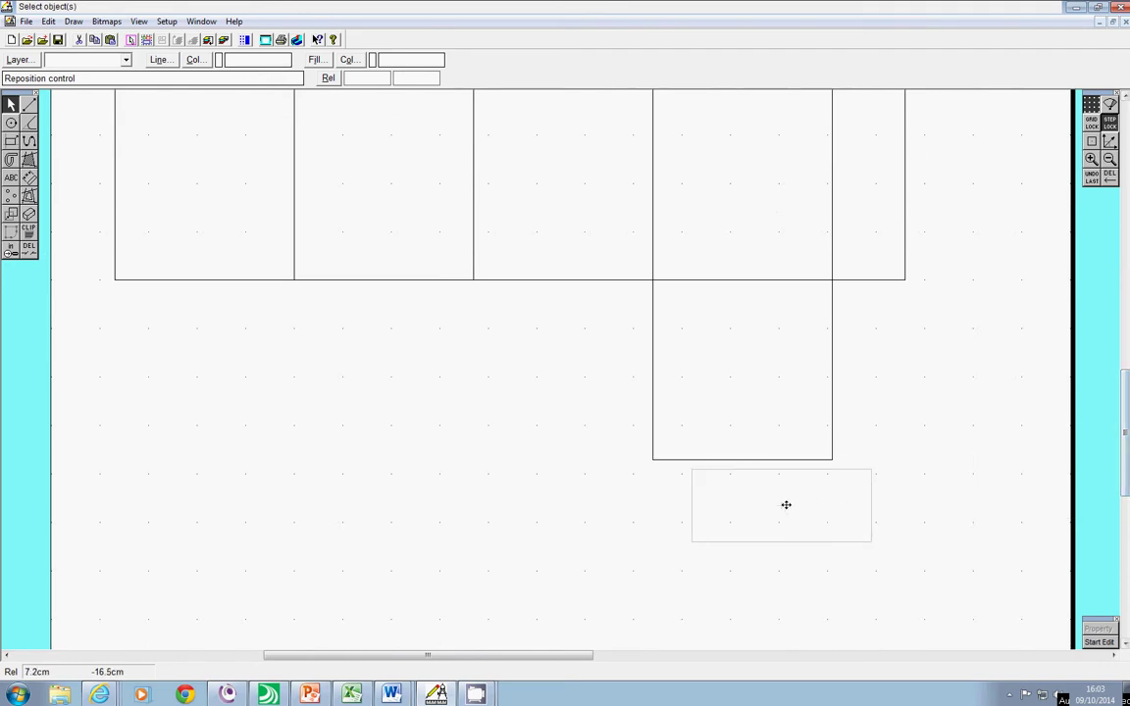
left_click(746, 492)
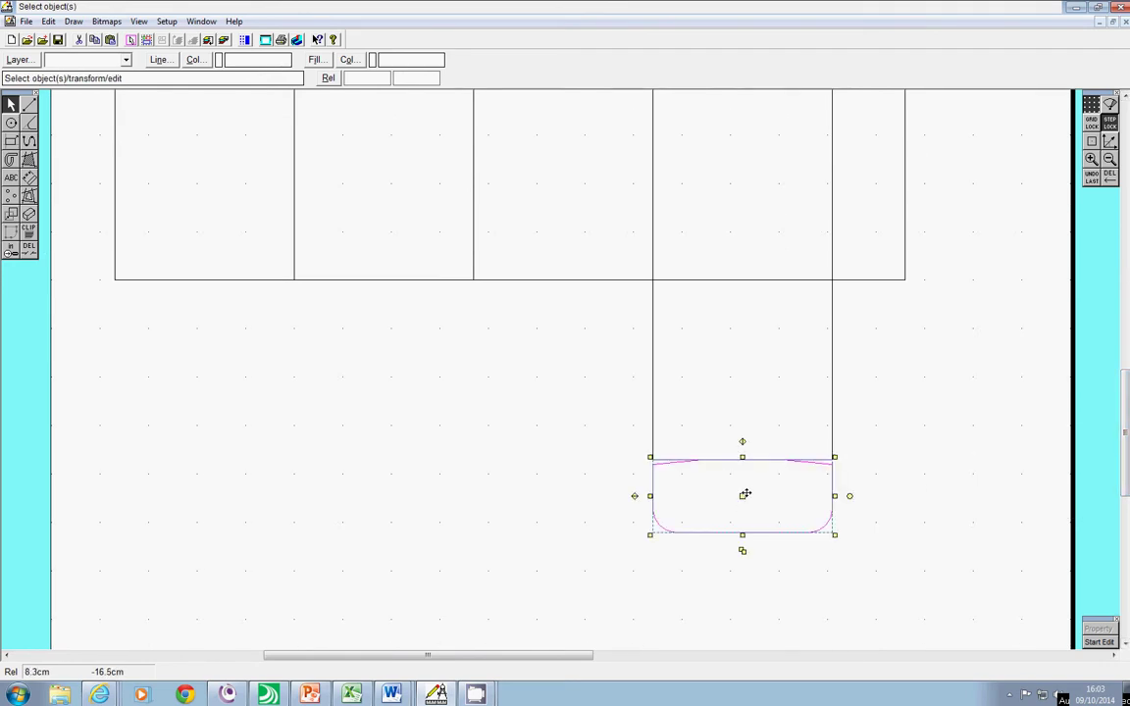
left_click(922, 387)
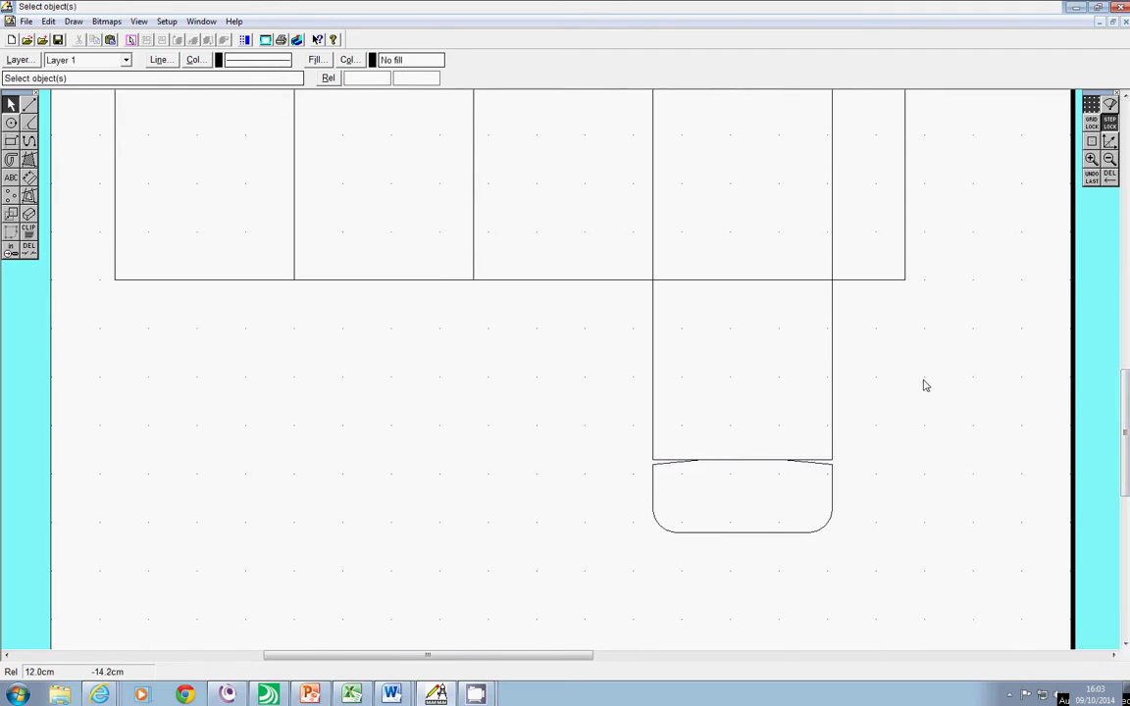
left_click_drag(1125, 385, 1125, 293)
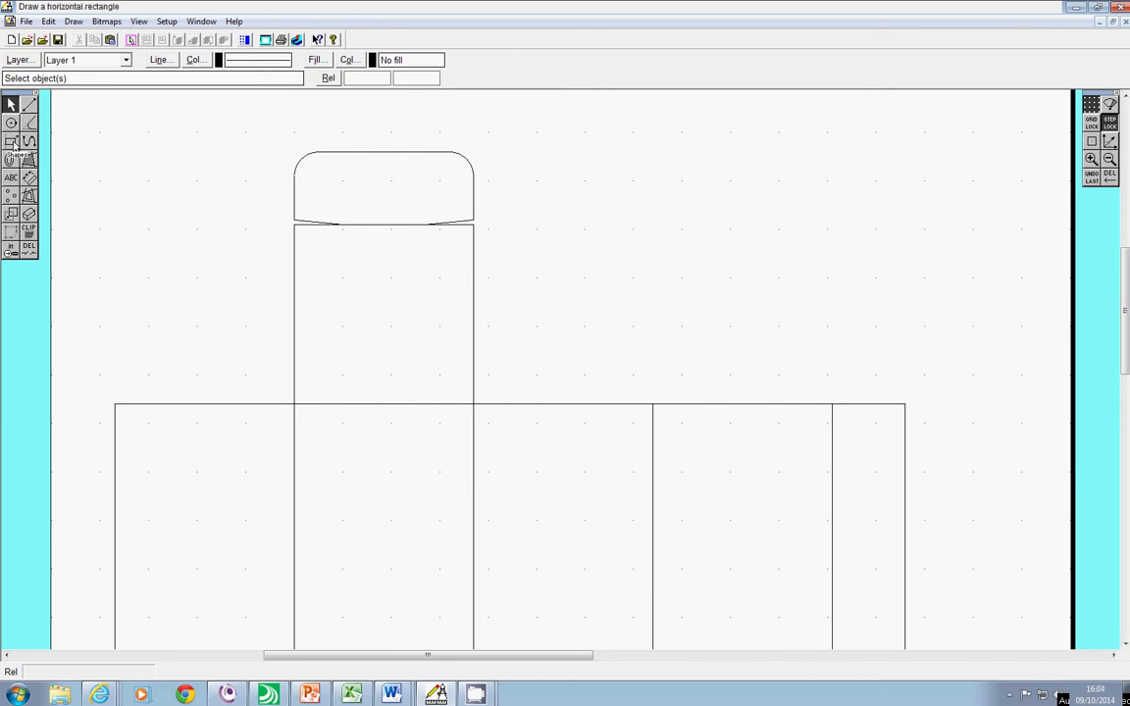
- Draw a flap rectangle above the third panel with slanted left and right edge lines
left_click(11, 140)
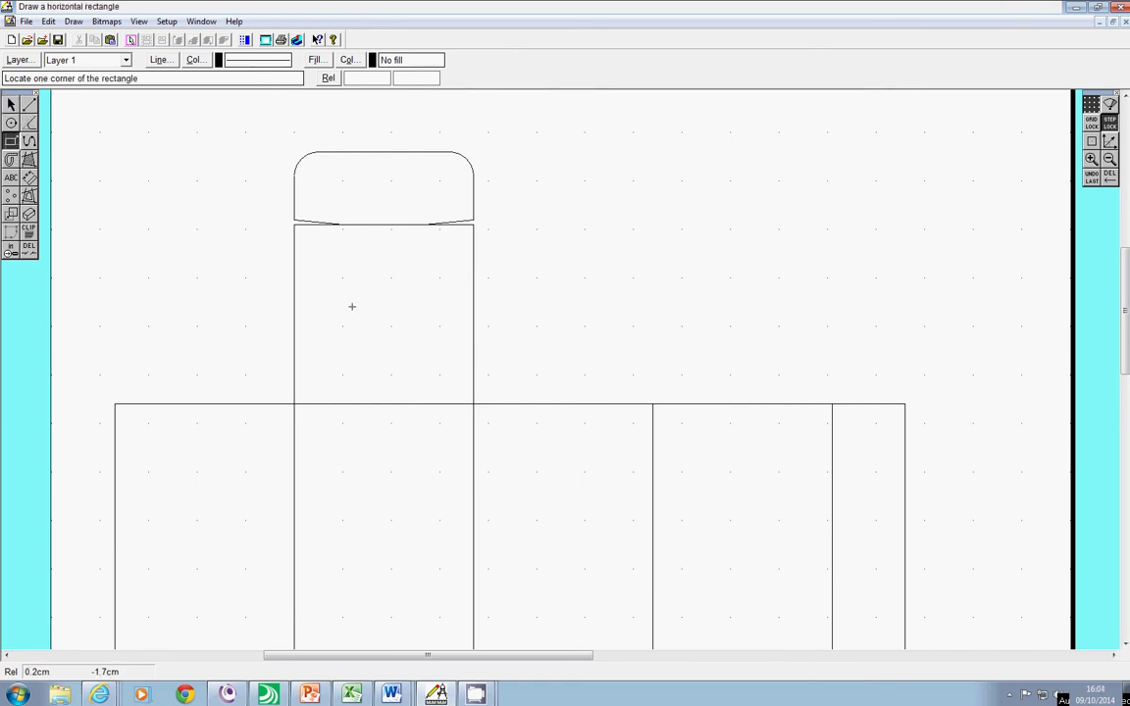
left_click(473, 403)
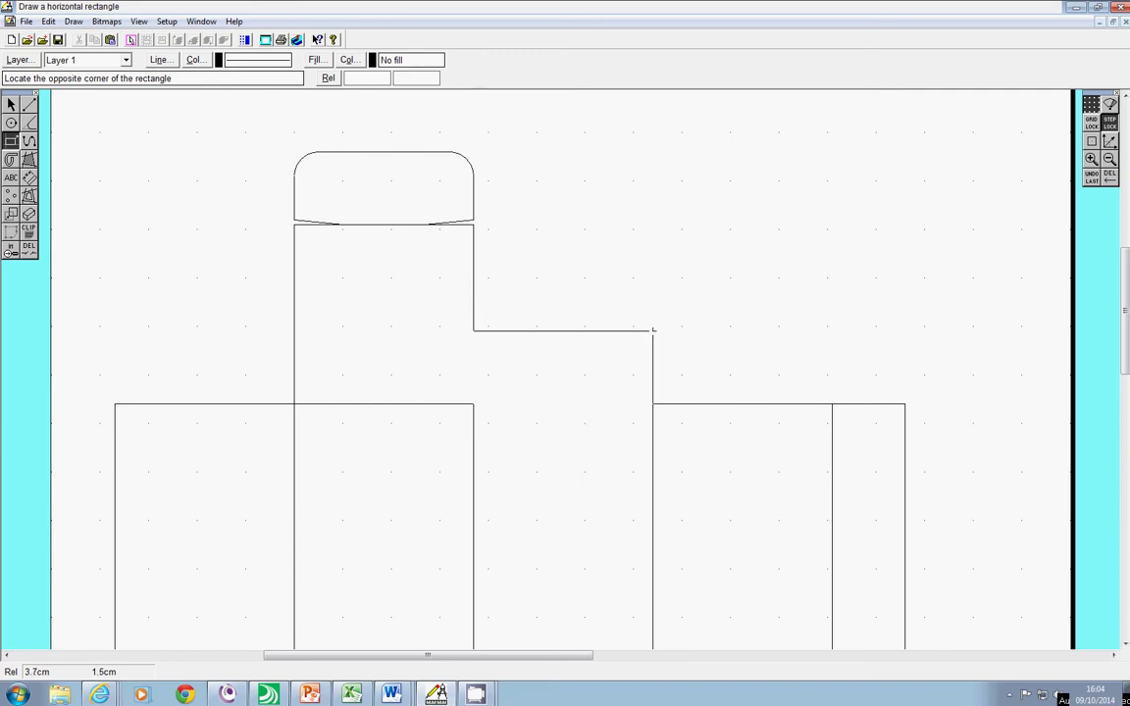
left_click(654, 330)
left_click(30, 103)
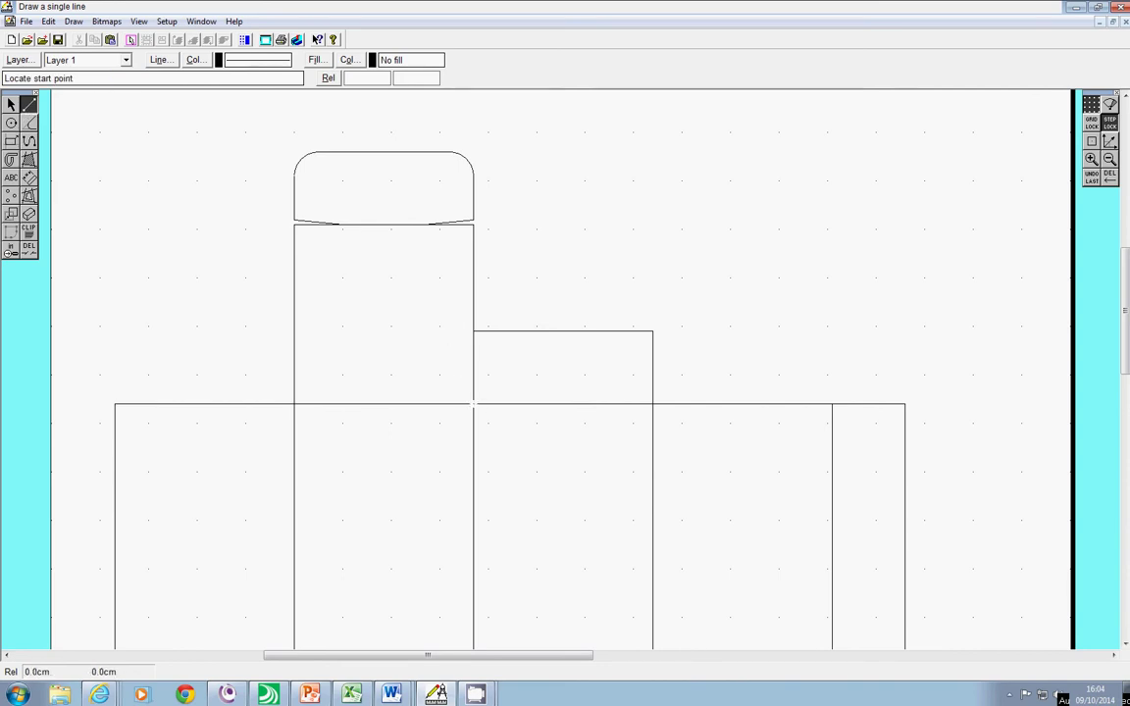
left_click(474, 403)
left_click(478, 332)
left_click(652, 403)
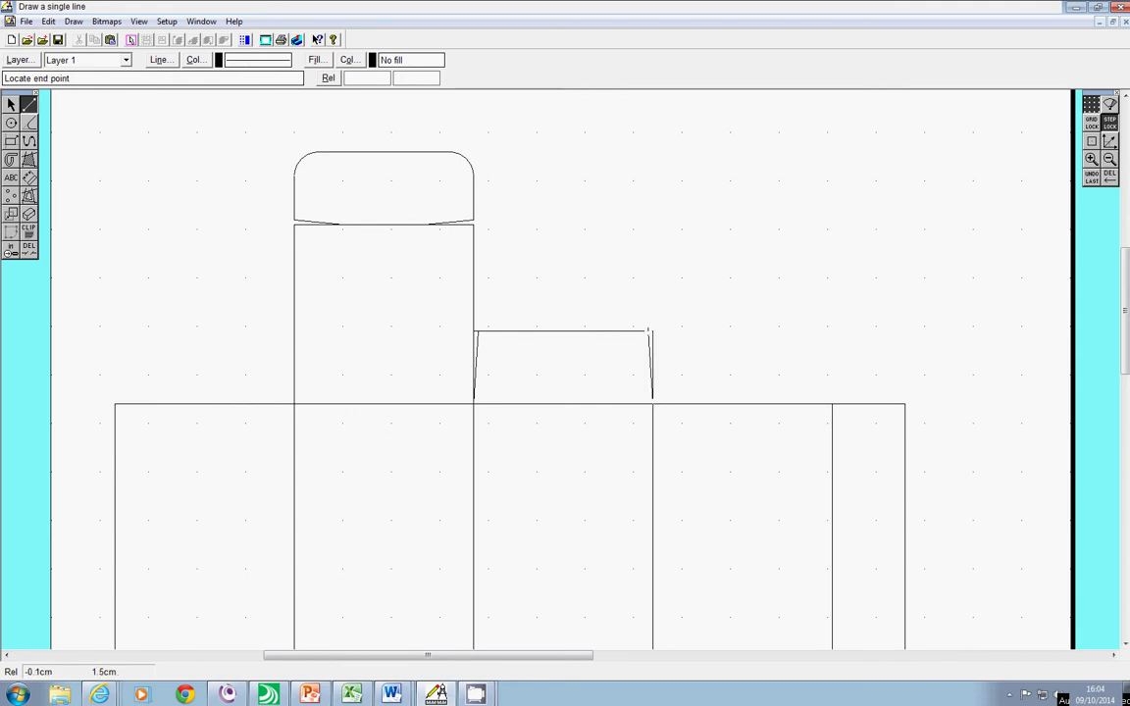
left_click(647, 332)
- Trim the flap's straight vertical edges, undoing one wrongly deleted panel edge
left_click(28, 246)
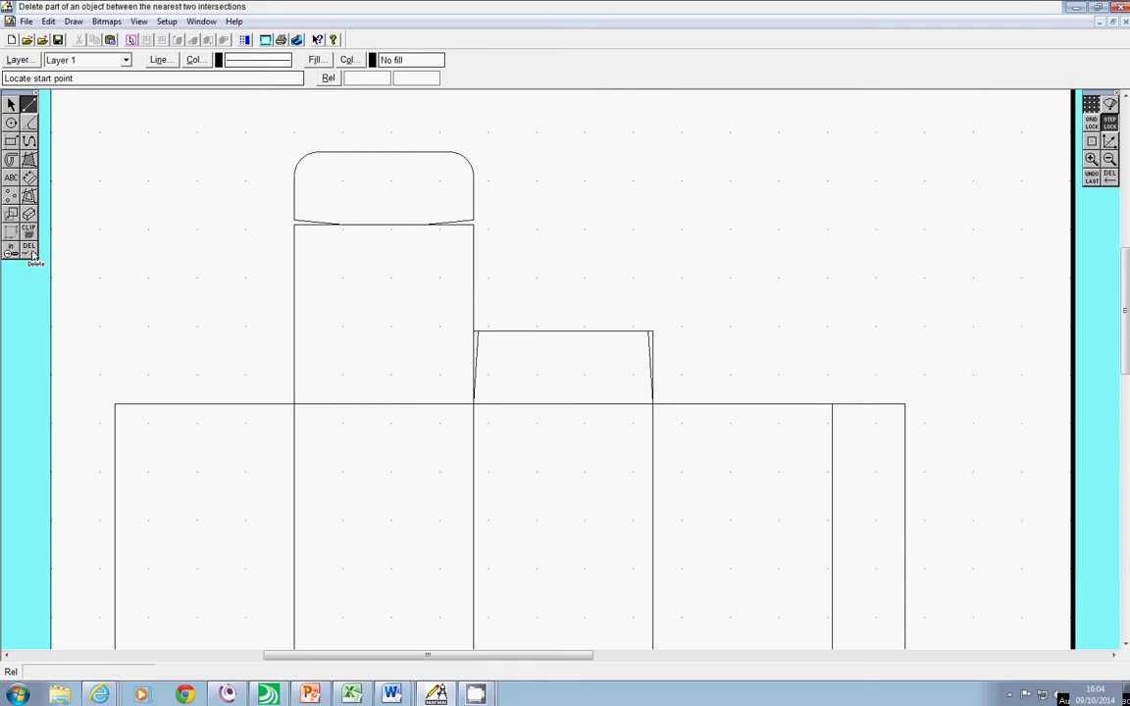
left_click(474, 331)
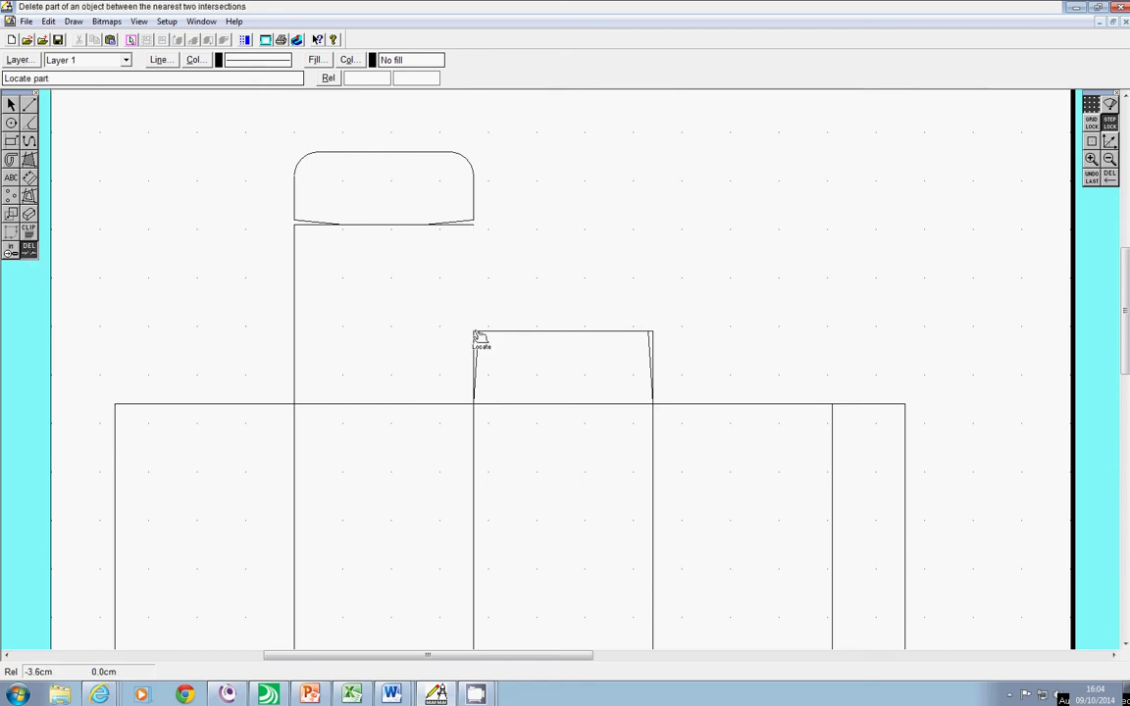
left_click(48, 20)
left_click(64, 37)
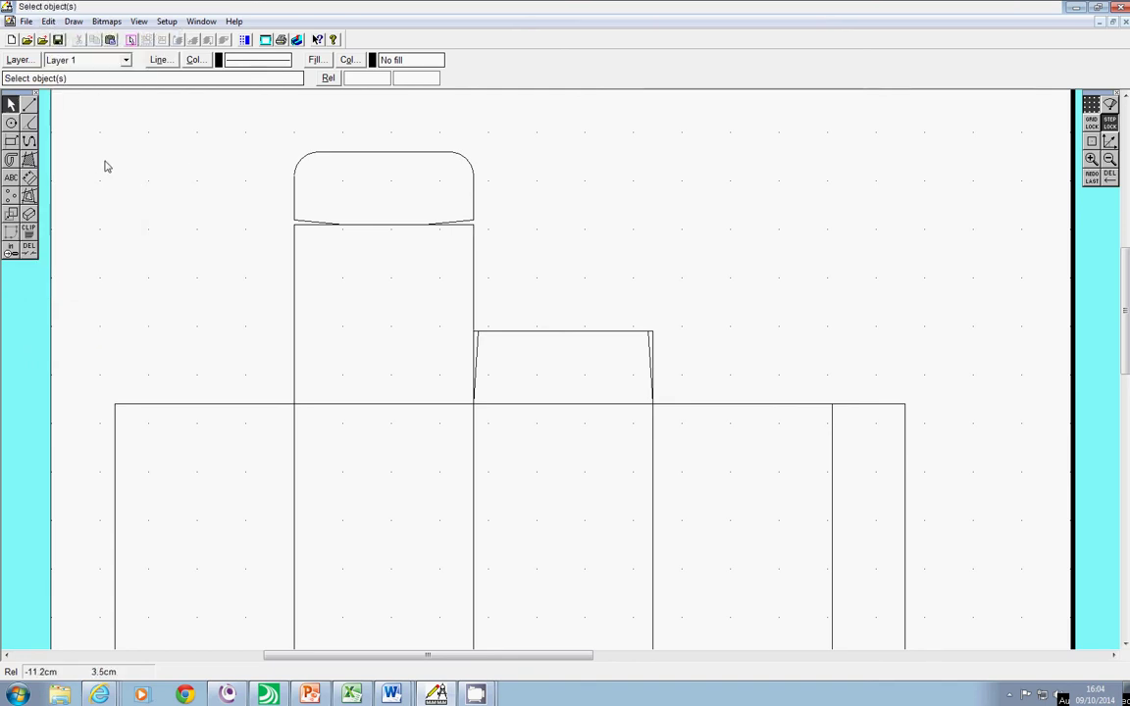
left_click(28, 246)
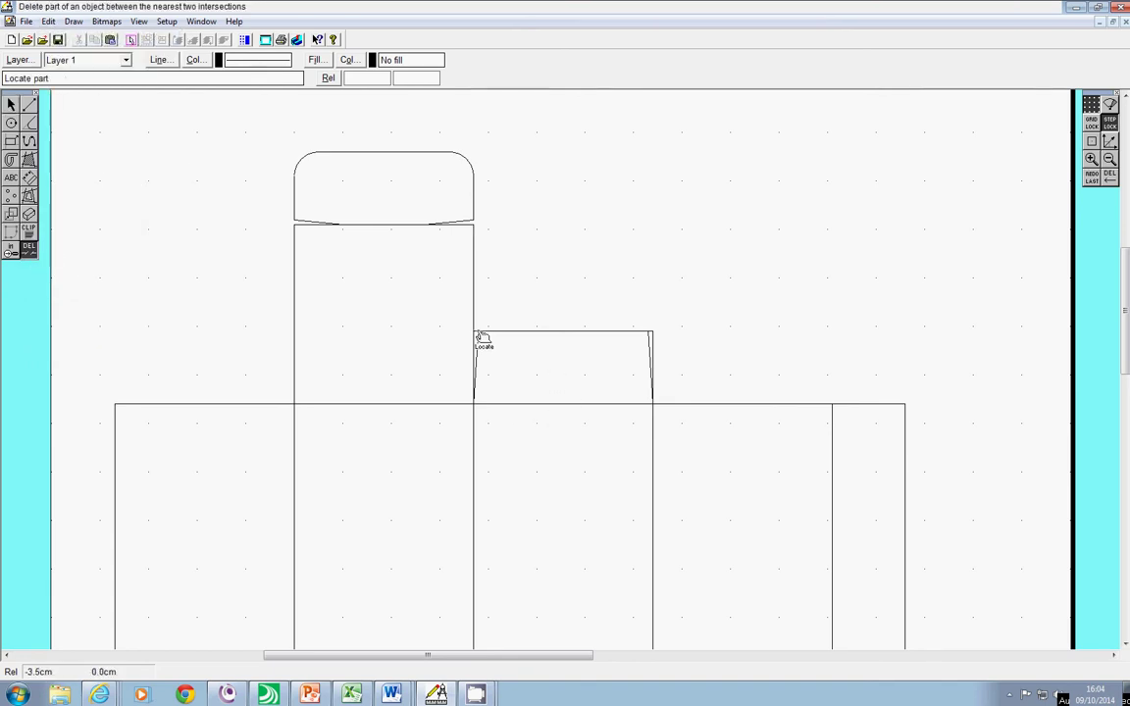
left_click(657, 341)
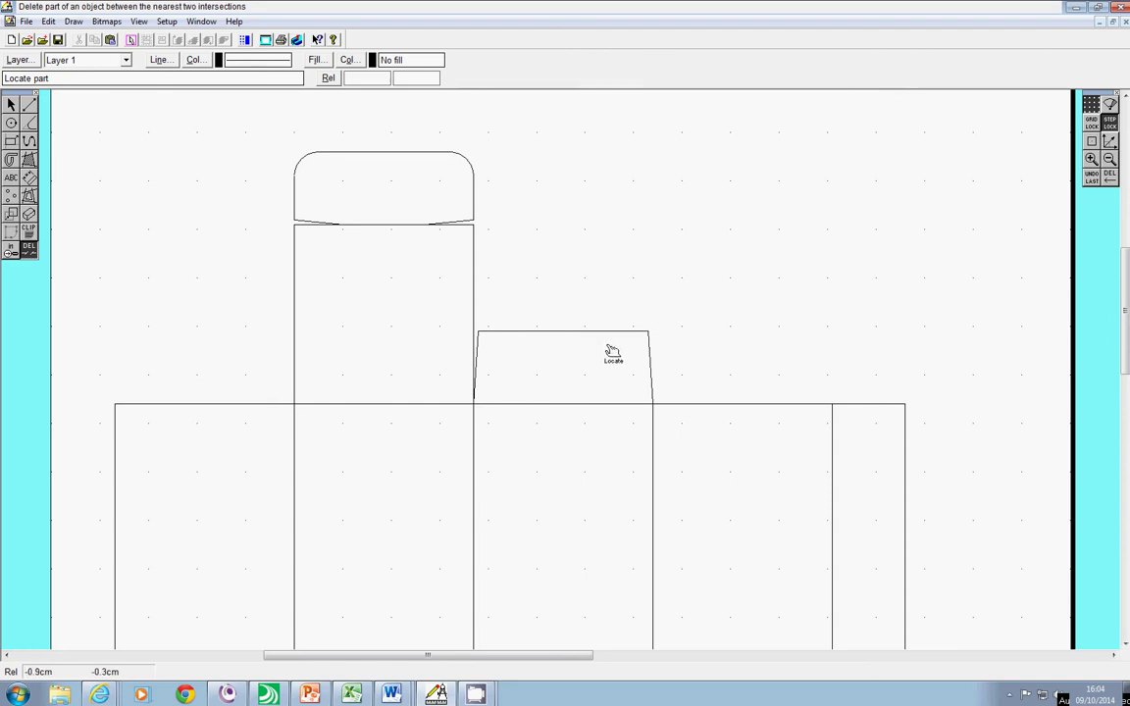
- Copy the angled flap from above the third panel to above the first panel
left_click(12, 104)
left_click_drag(492, 339, 670, 425)
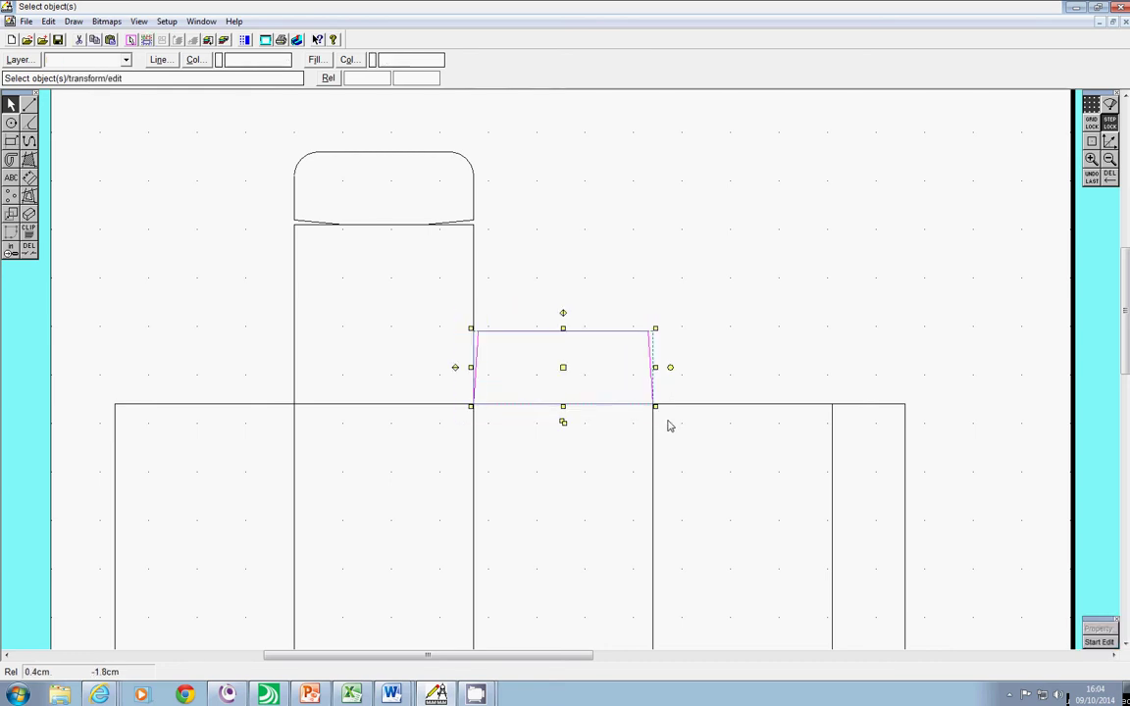
left_click(563, 423)
left_click_drag(612, 416, 206, 366)
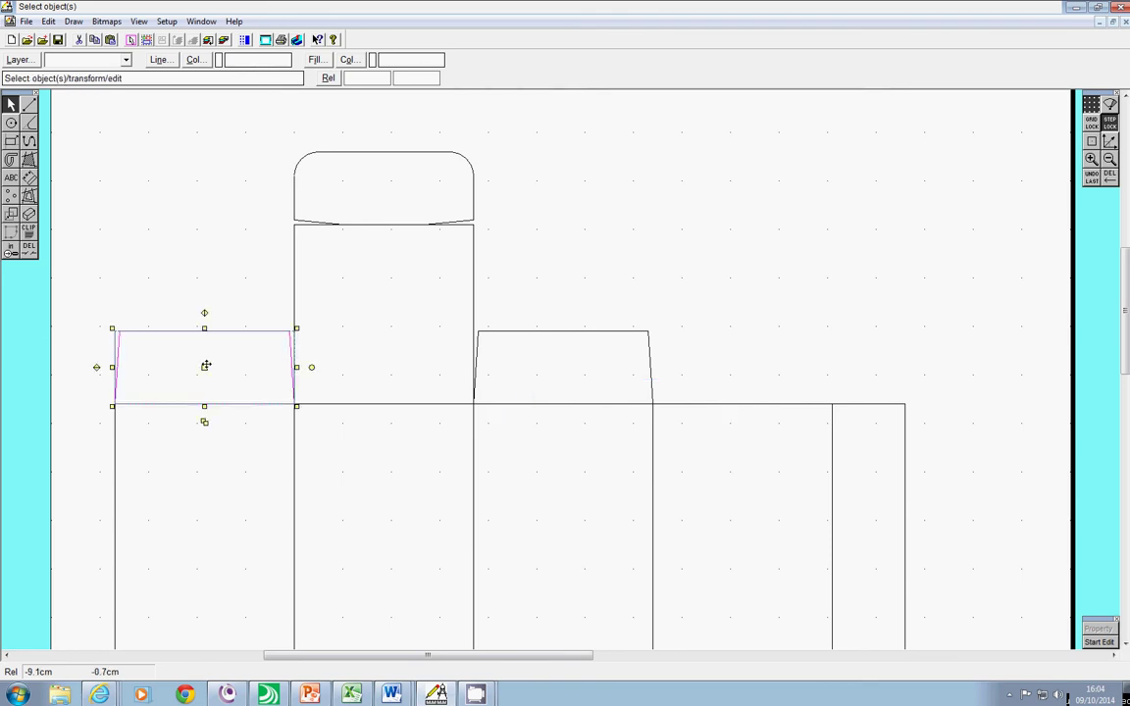
left_click(55, 321)
- Duplicate and flip the angled flap, placing flipped copies below the third and first panels
left_click(30, 250)
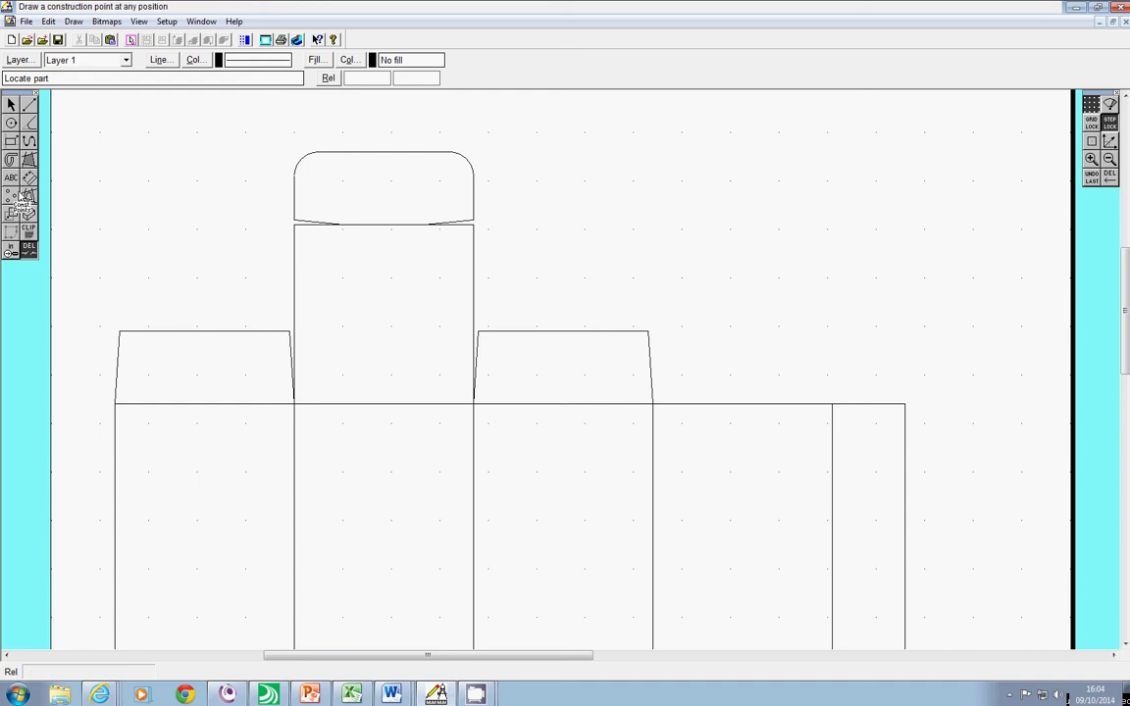
left_click(12, 106)
left_click_drag(93, 294, 307, 441)
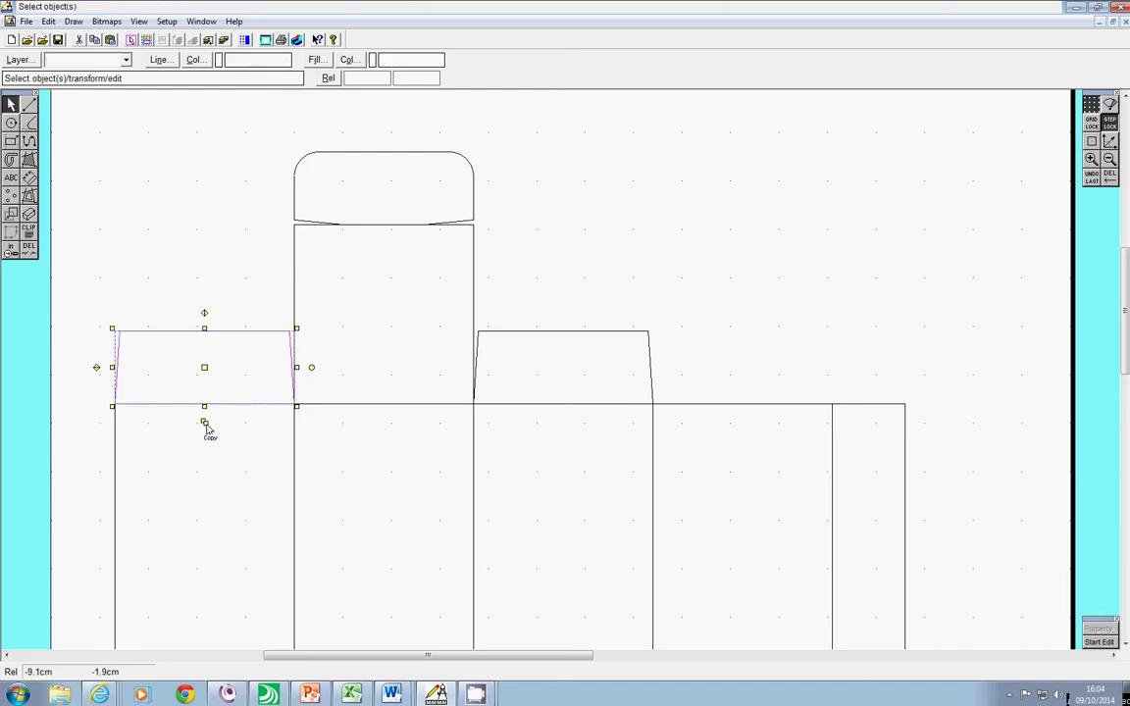
left_click(205, 423)
left_click_drag(146, 417, 144, 417)
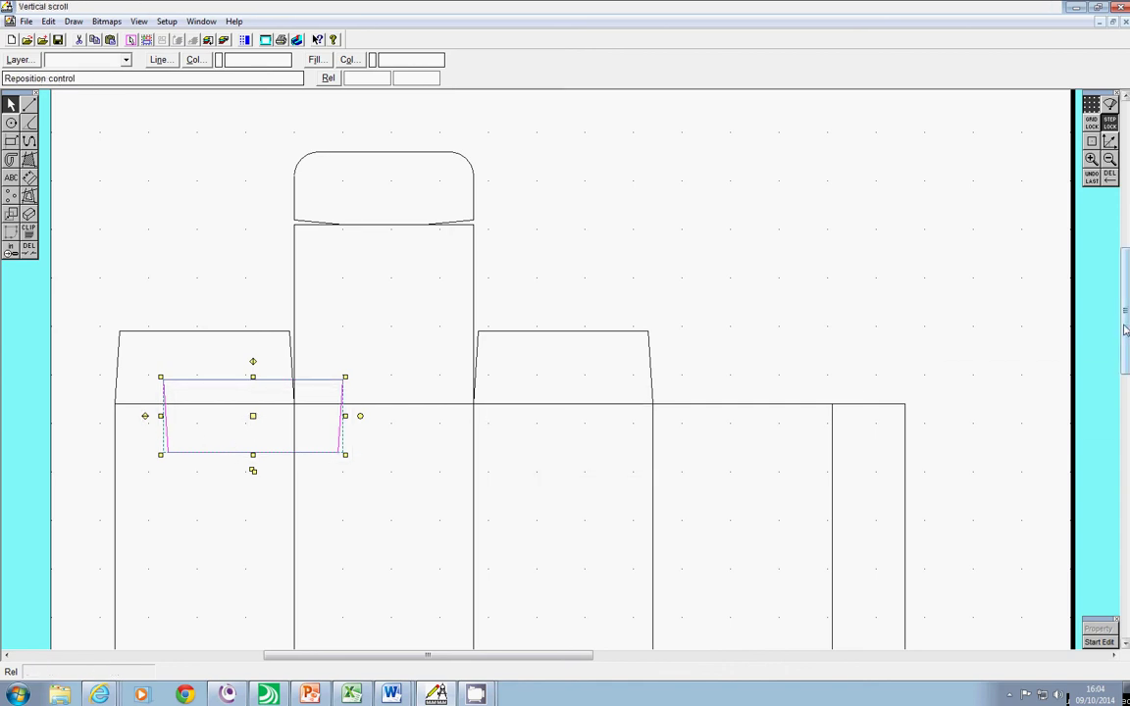
scroll(1126, 331, "down", 5)
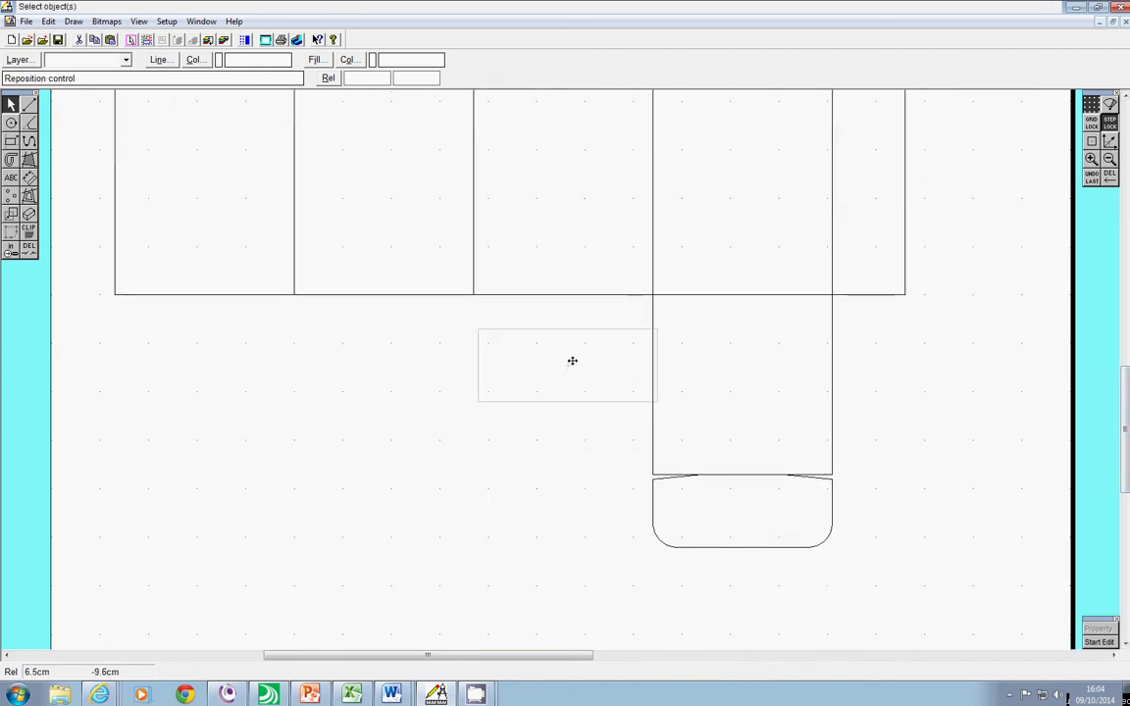
left_click_drag(571, 361, 564, 331)
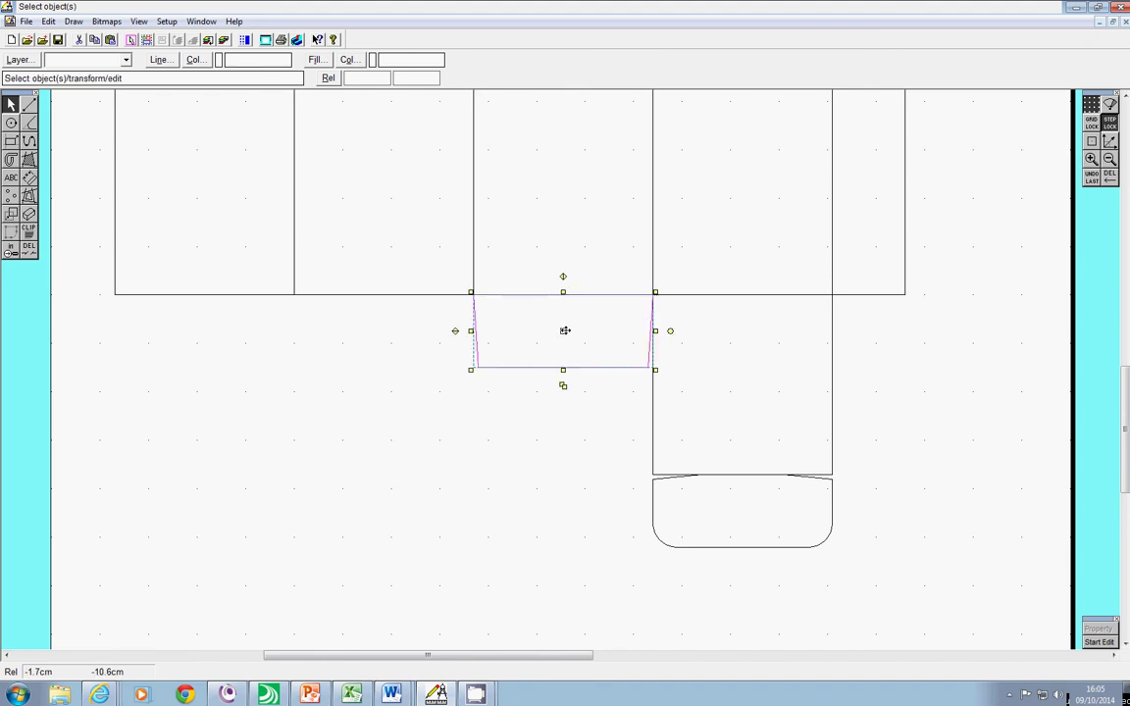
left_click(563, 386)
left_click_drag(612, 381, 205, 329)
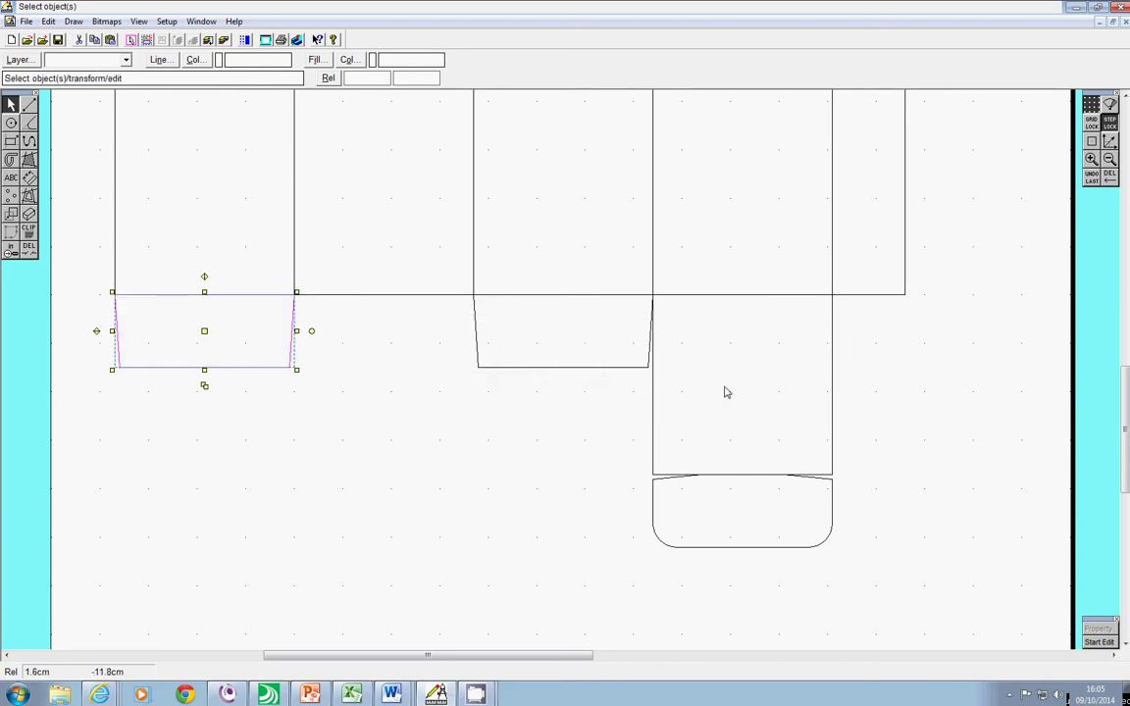
- Zoom out twice and deselect the flap to view the complete box net
left_click(1109, 159)
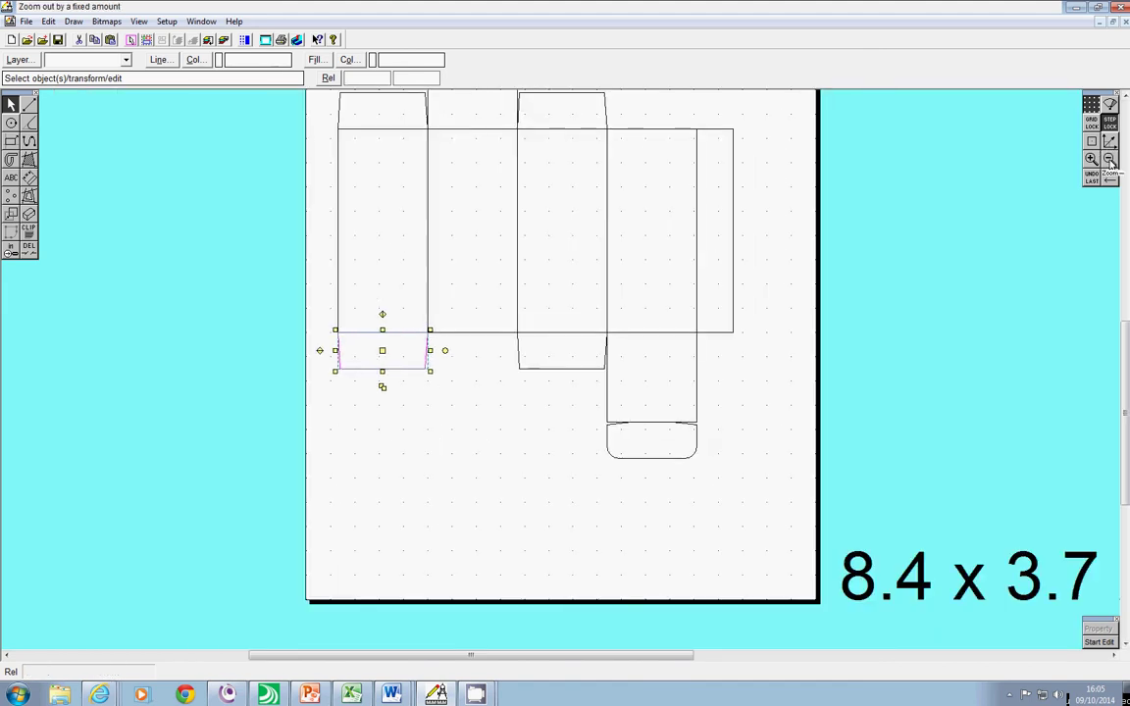
left_click(1109, 159)
scroll(972, 382, "up", 2)
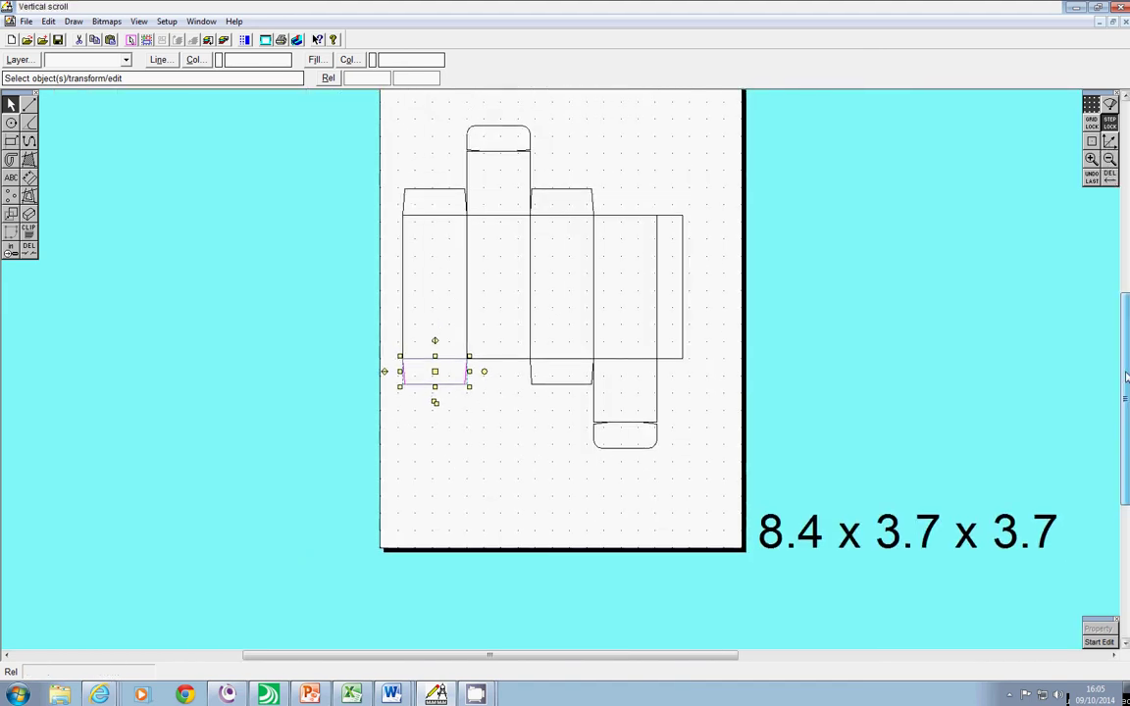
left_click(971, 382)
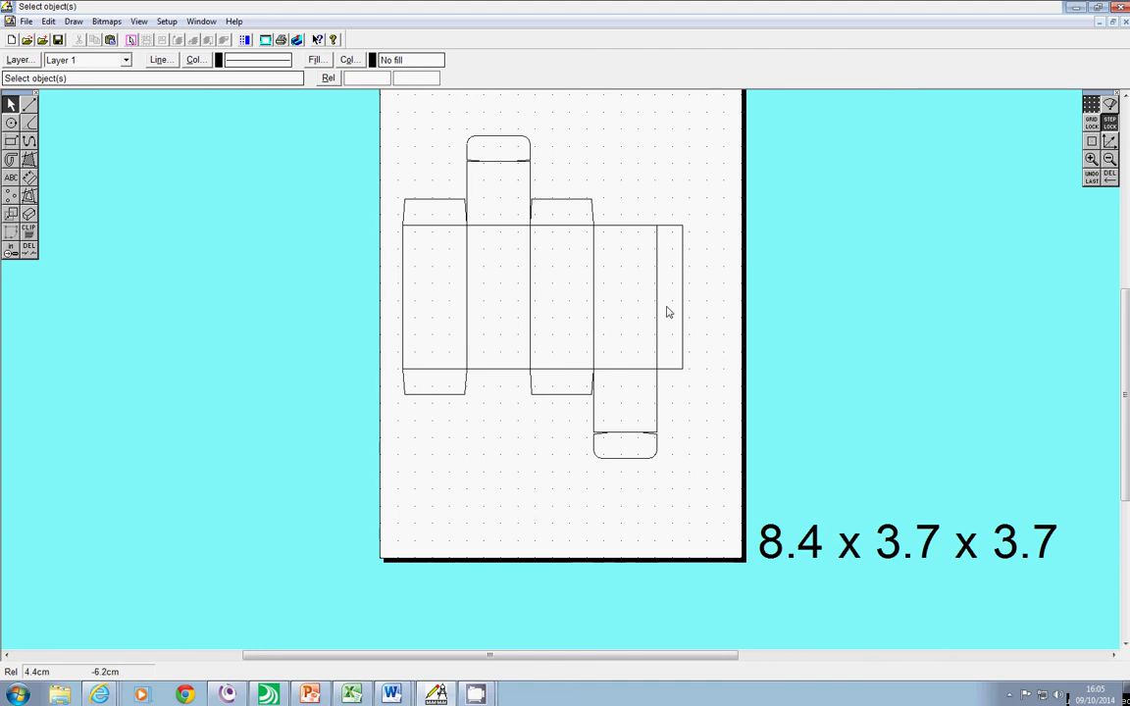